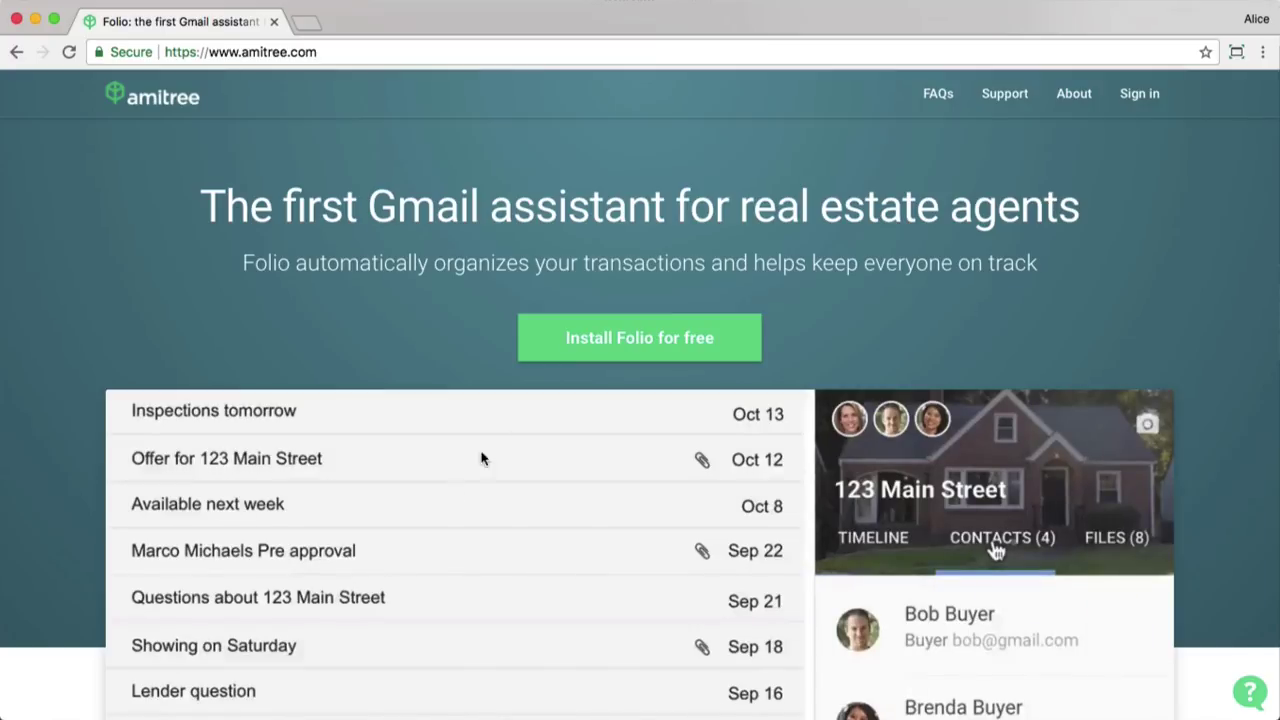
# Install the Folio extension in Chrome and confirm adding it.
pyautogui.click(594, 358)
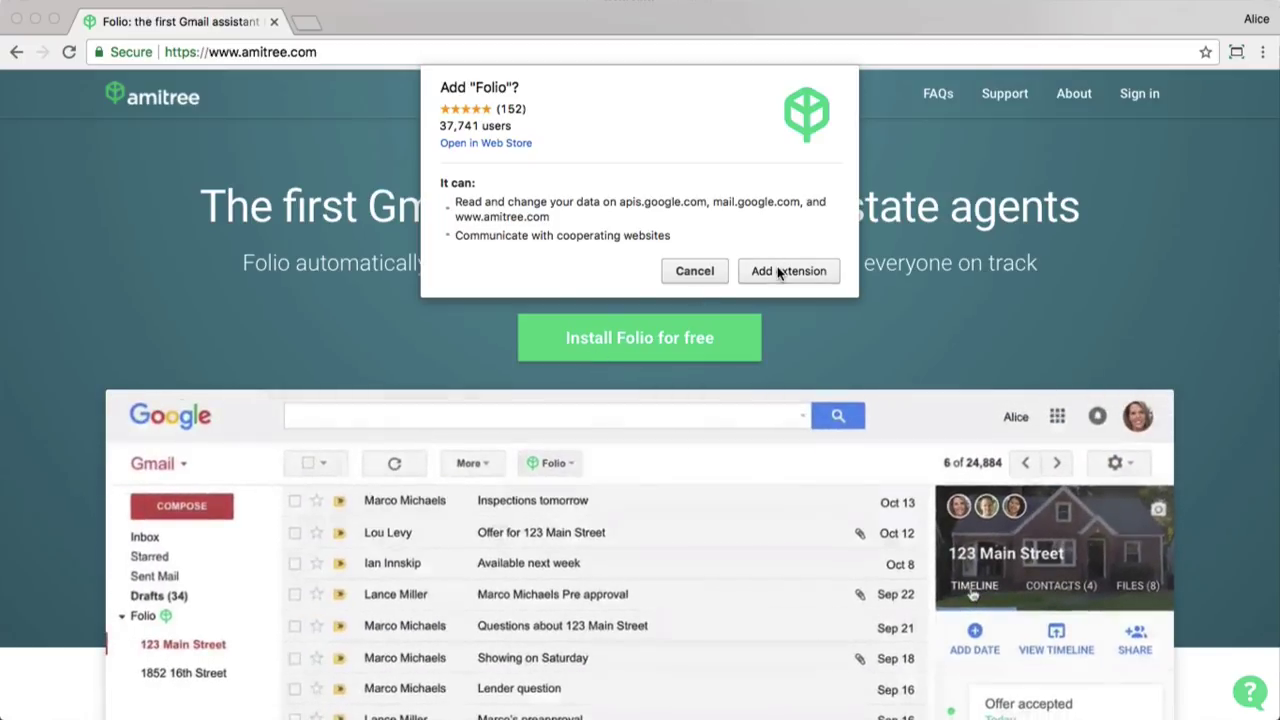
pyautogui.click(780, 271)
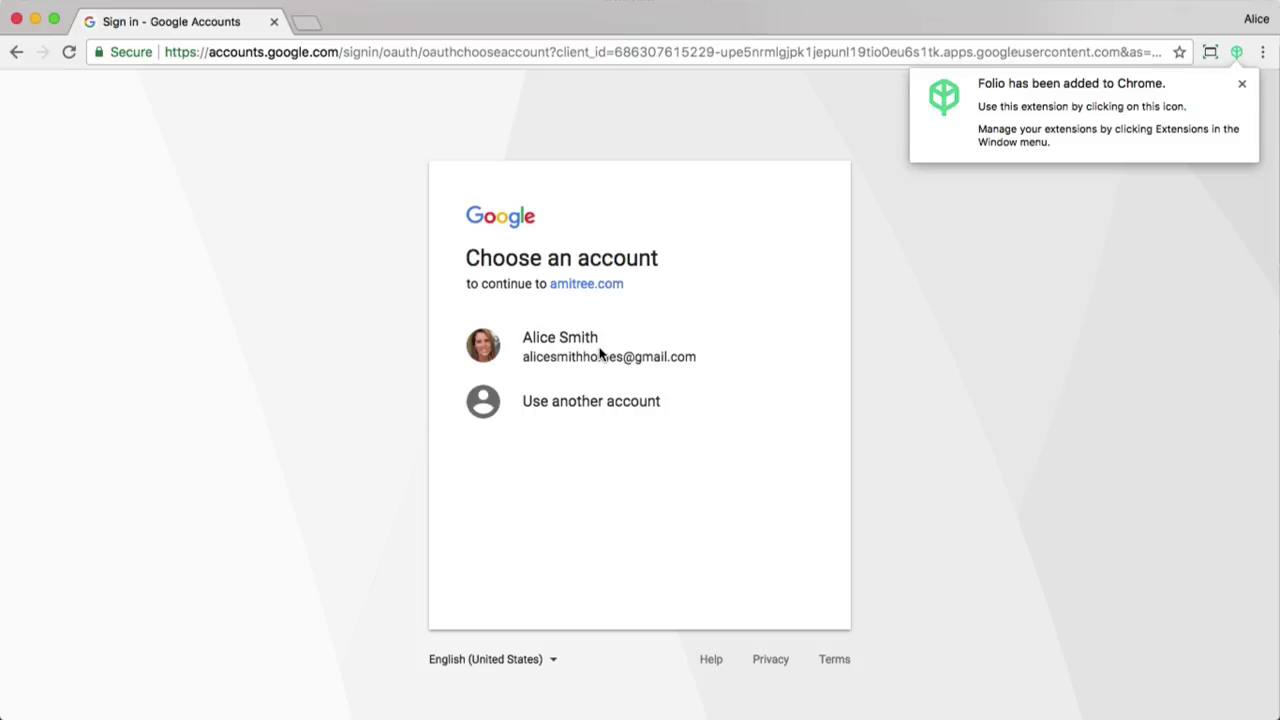
# Sign in with the Google account and allow amitree.com access to mail, contacts and calendars.
pyautogui.click(600, 352)
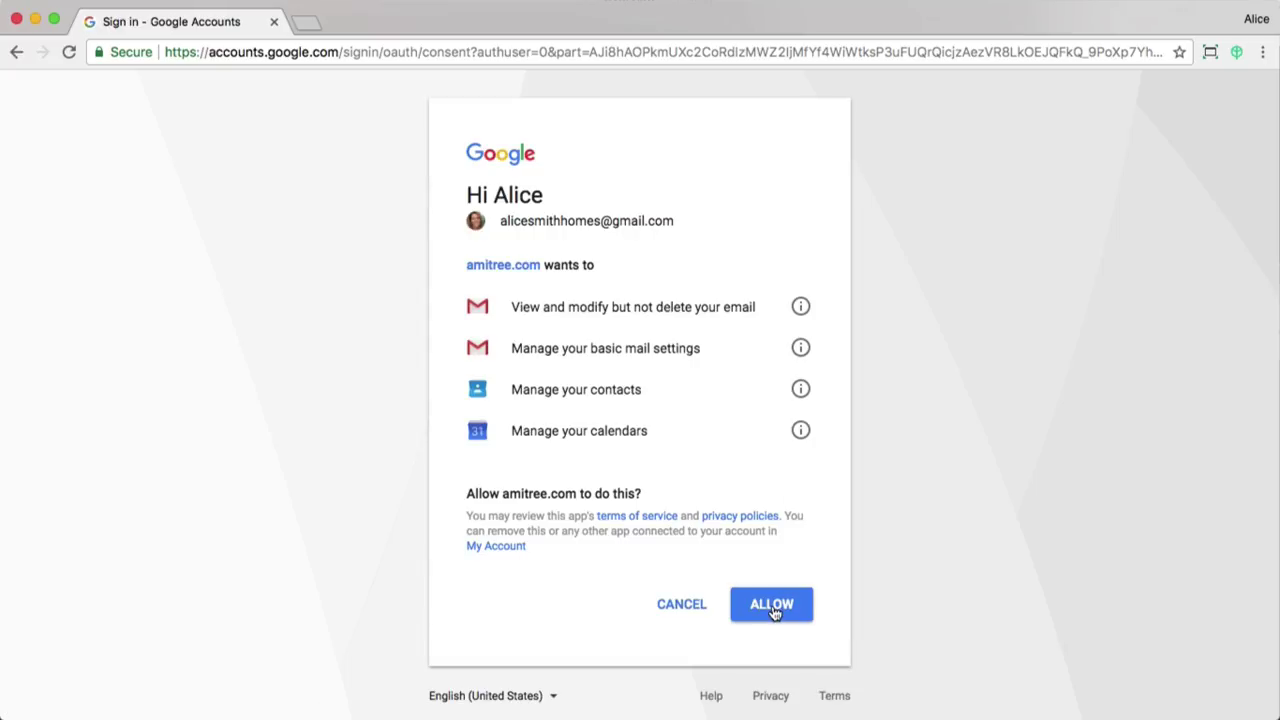
pyautogui.click(774, 612)
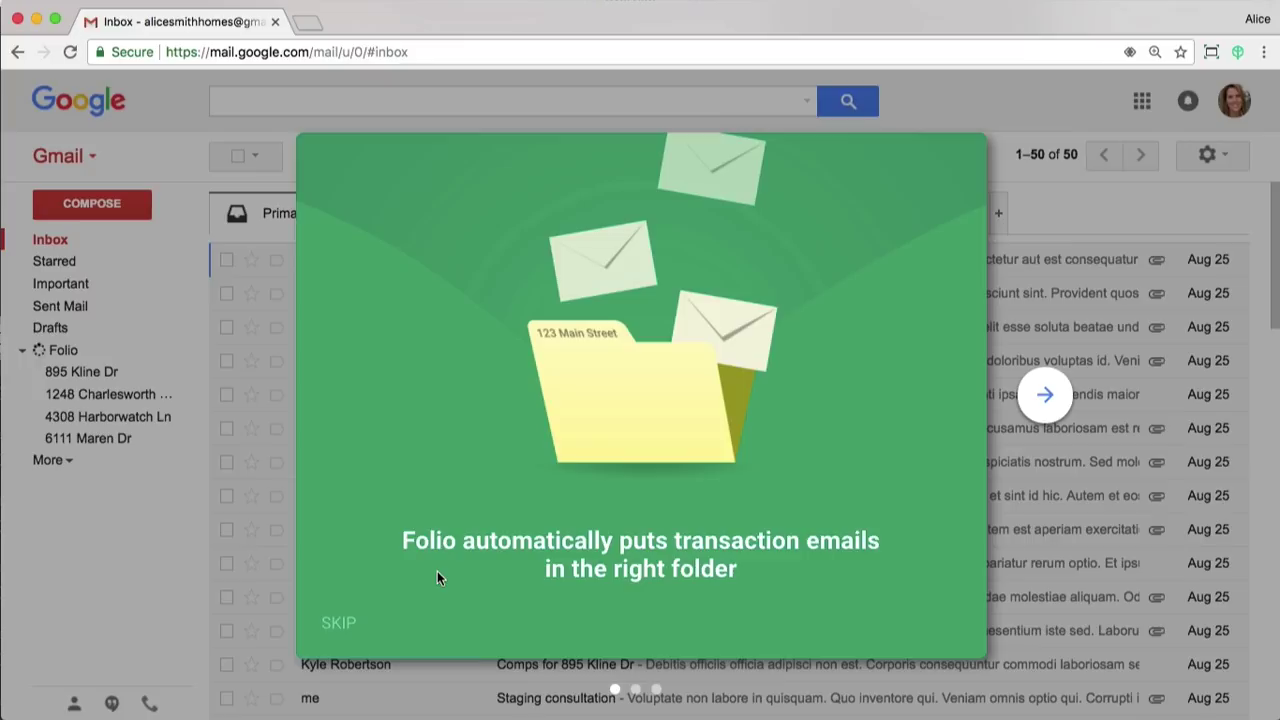
# Step through Folio's introduction slides to the end and finish the tour.
pyautogui.click(1043, 396)
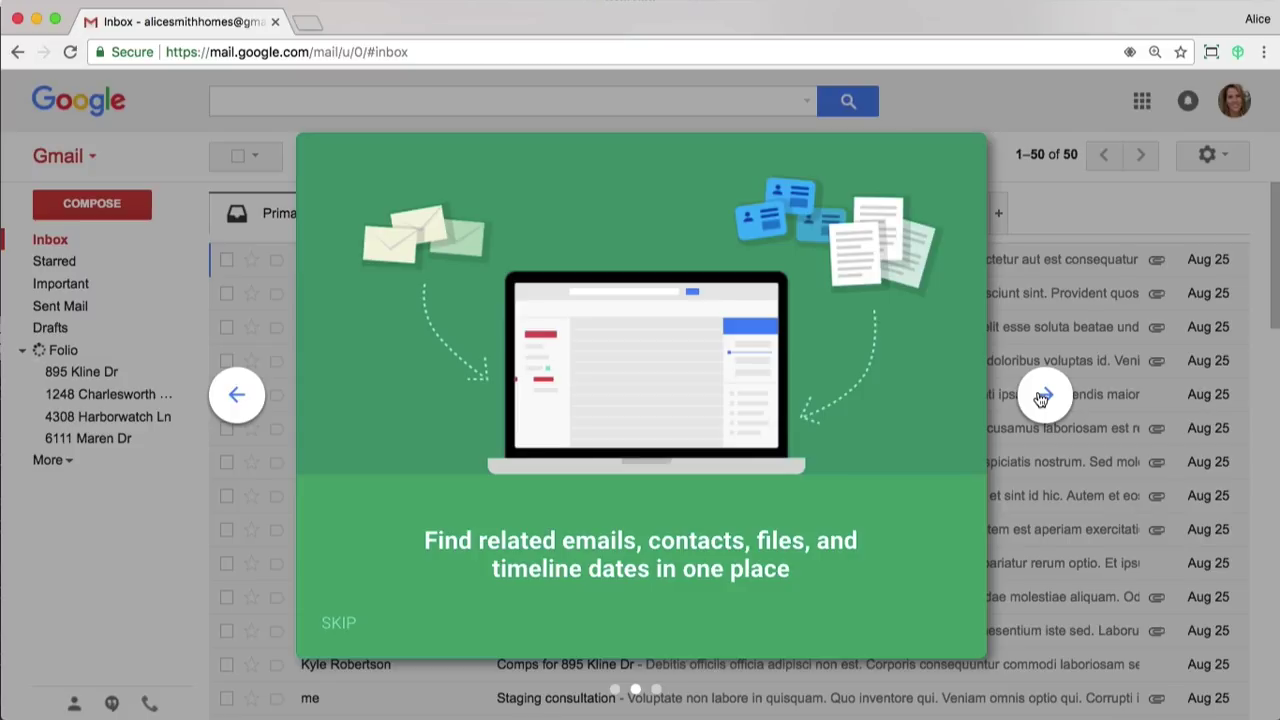
pyautogui.click(1043, 396)
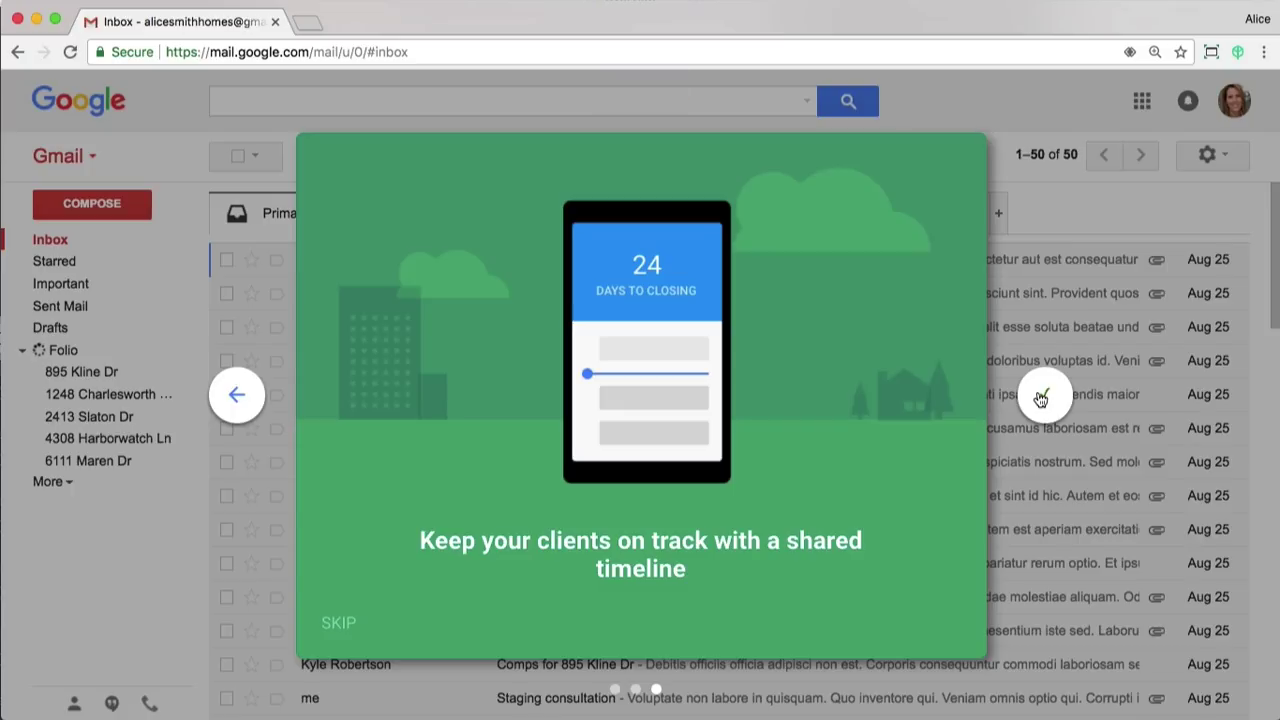
pyautogui.click(1041, 399)
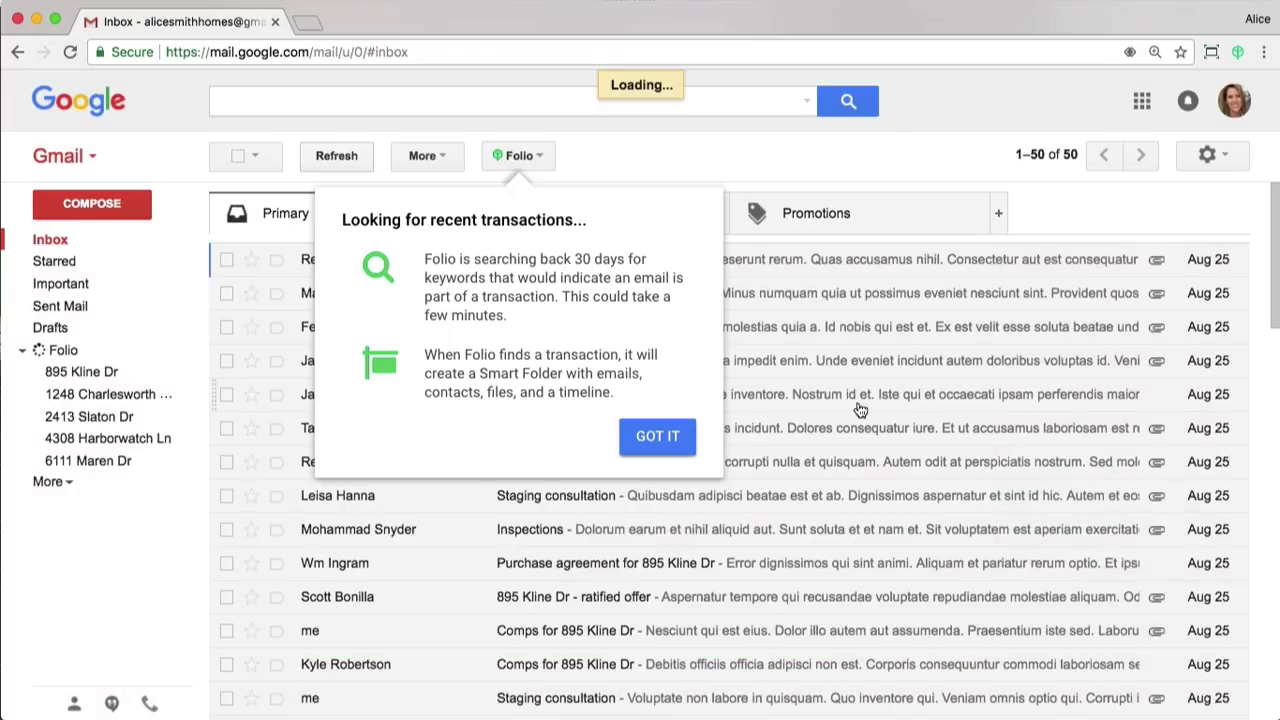
# Dismiss the transaction-search notice and briefly check the Folio smart folder list.
pyautogui.click(657, 437)
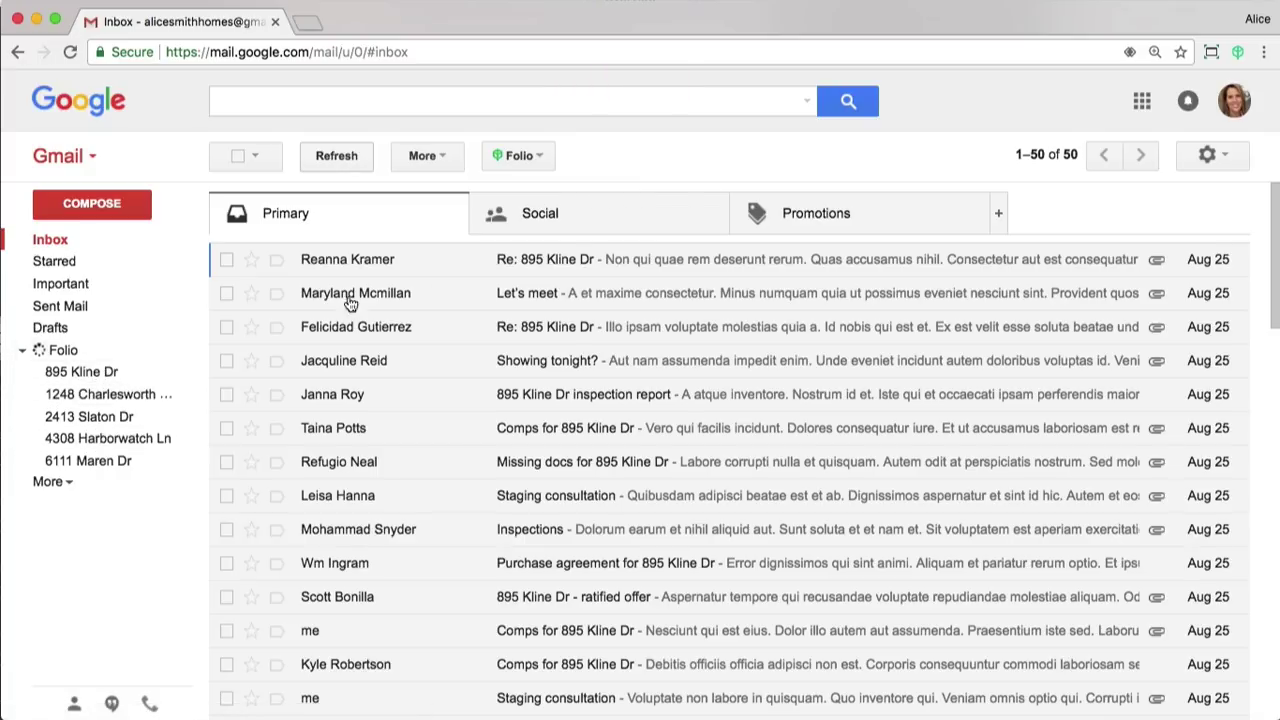
pyautogui.click(519, 157)
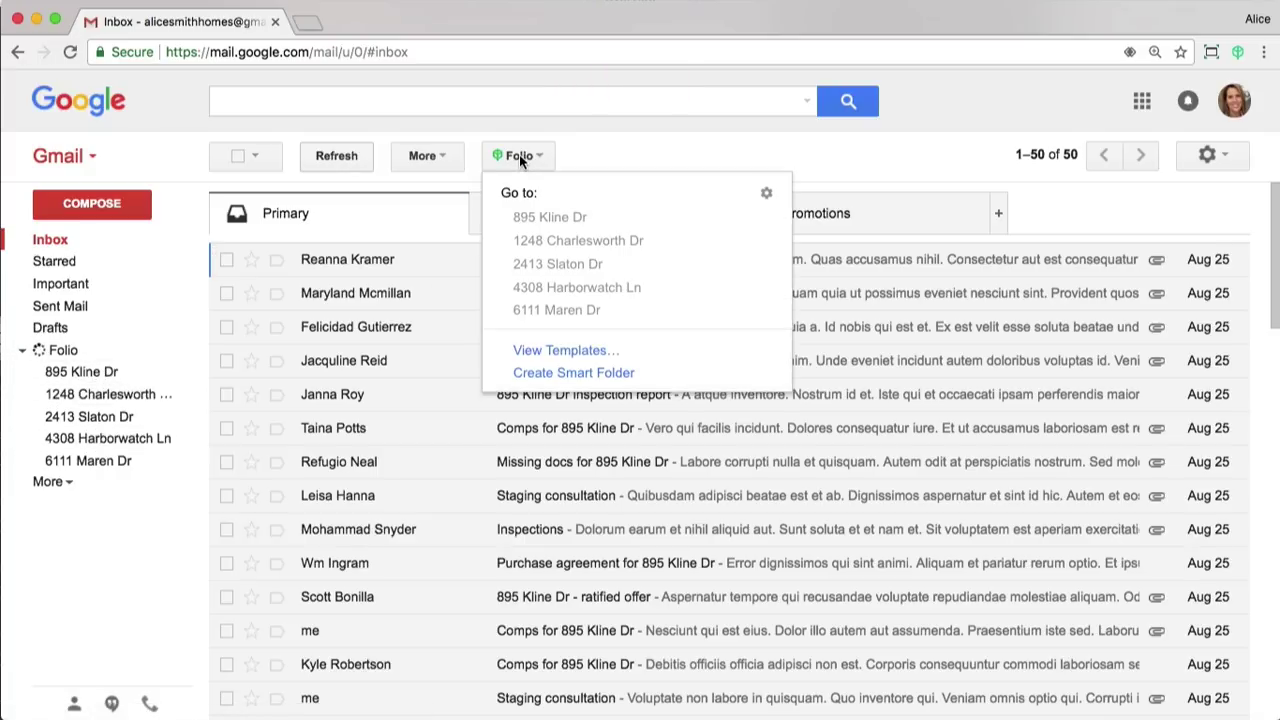
pyautogui.click(520, 158)
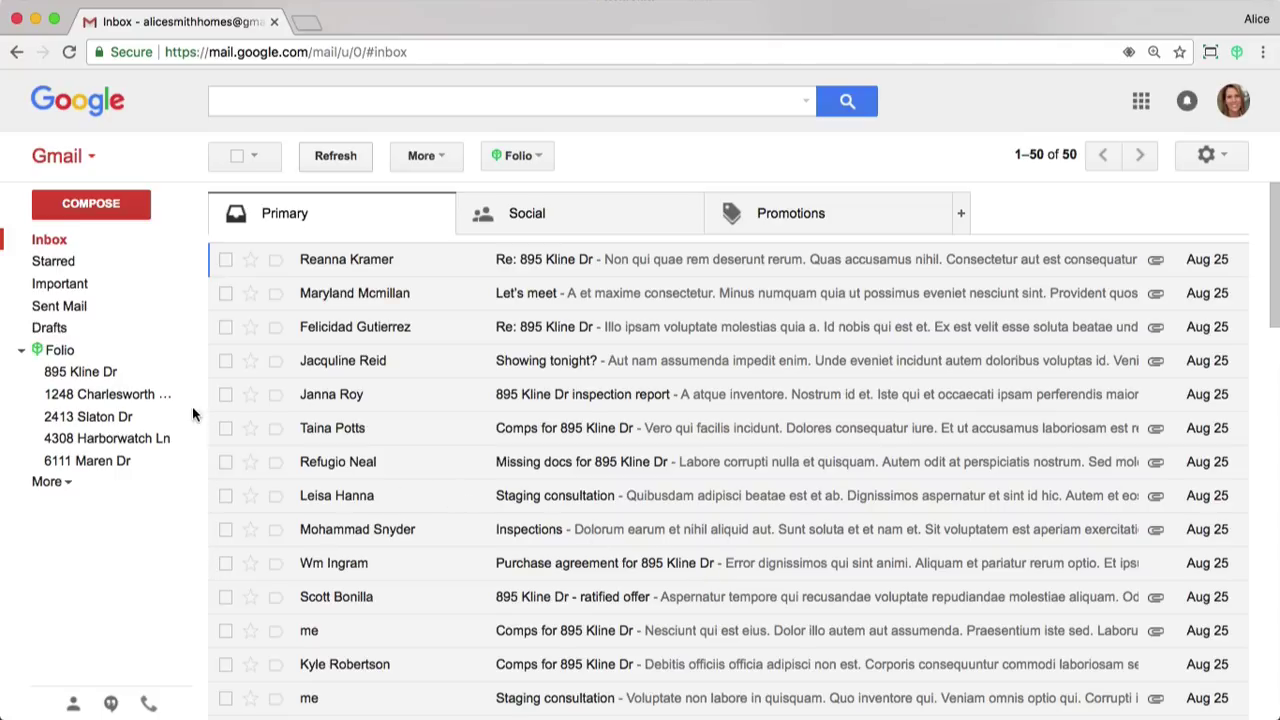
pyautogui.click(76, 378)
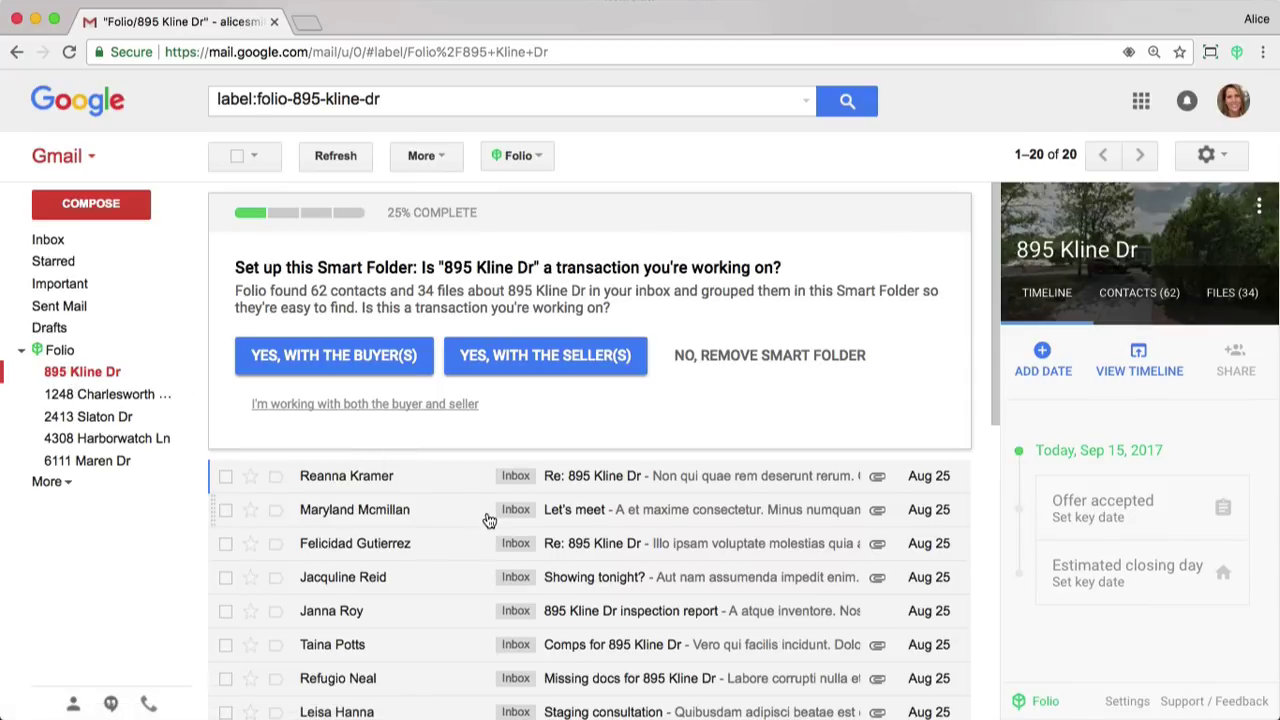
pyautogui.scroll(-3, 488, 520)
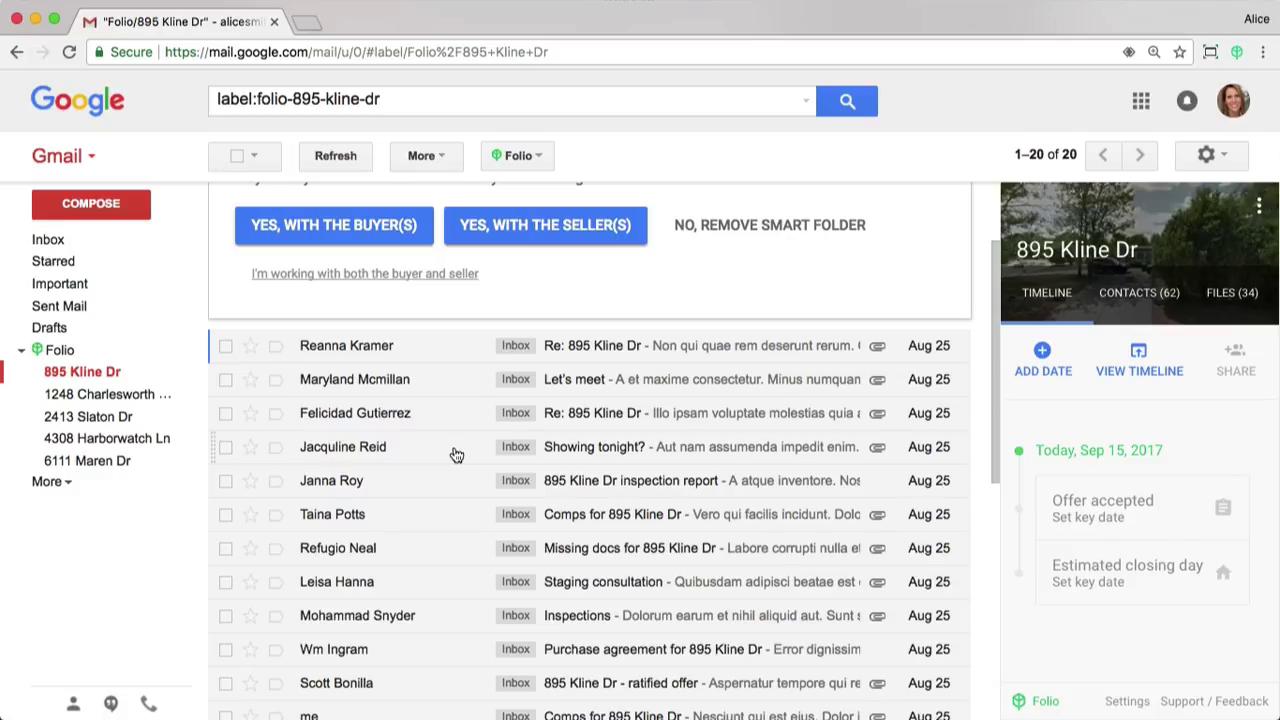
pyautogui.scroll(3, 456, 455)
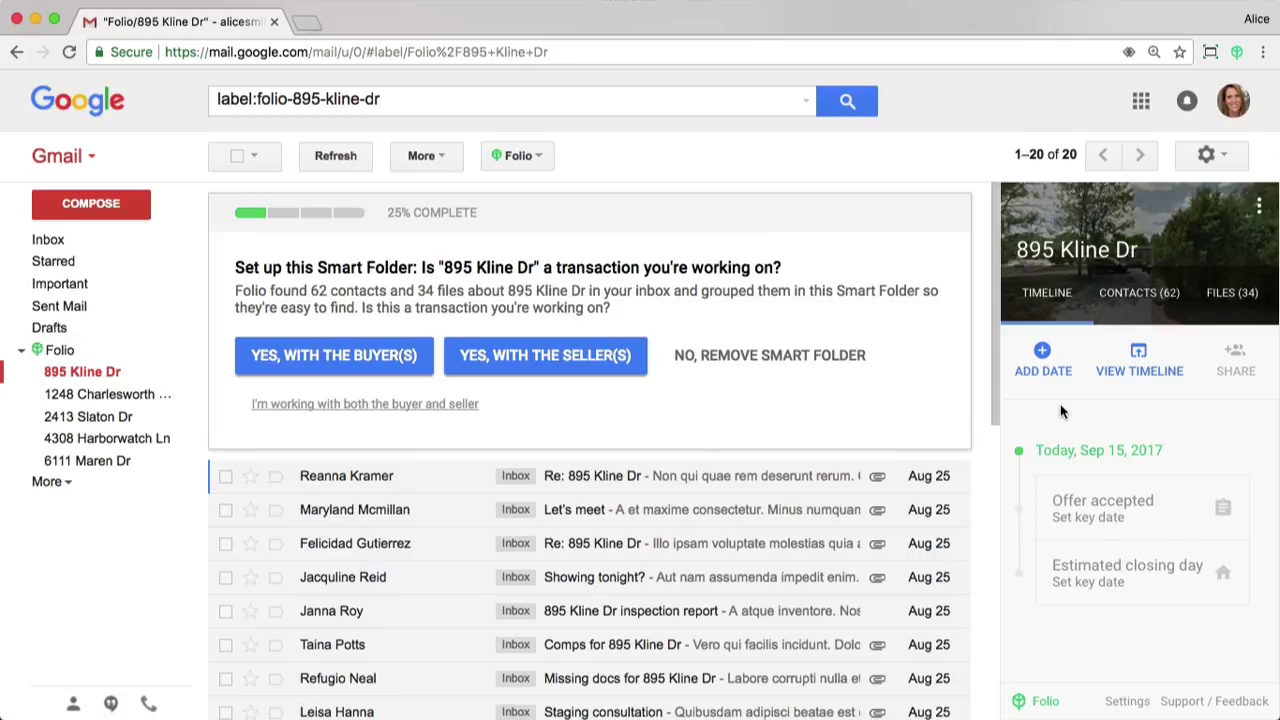
pyautogui.click(1135, 300)
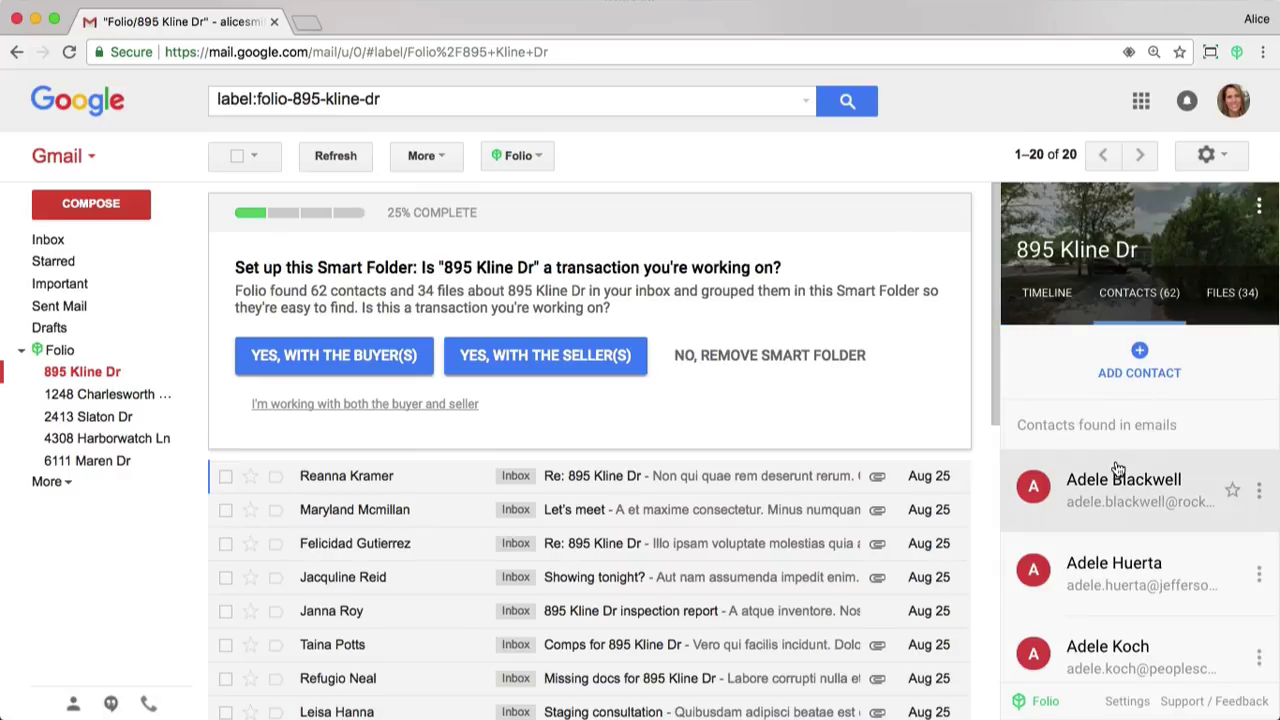
pyautogui.click(1226, 306)
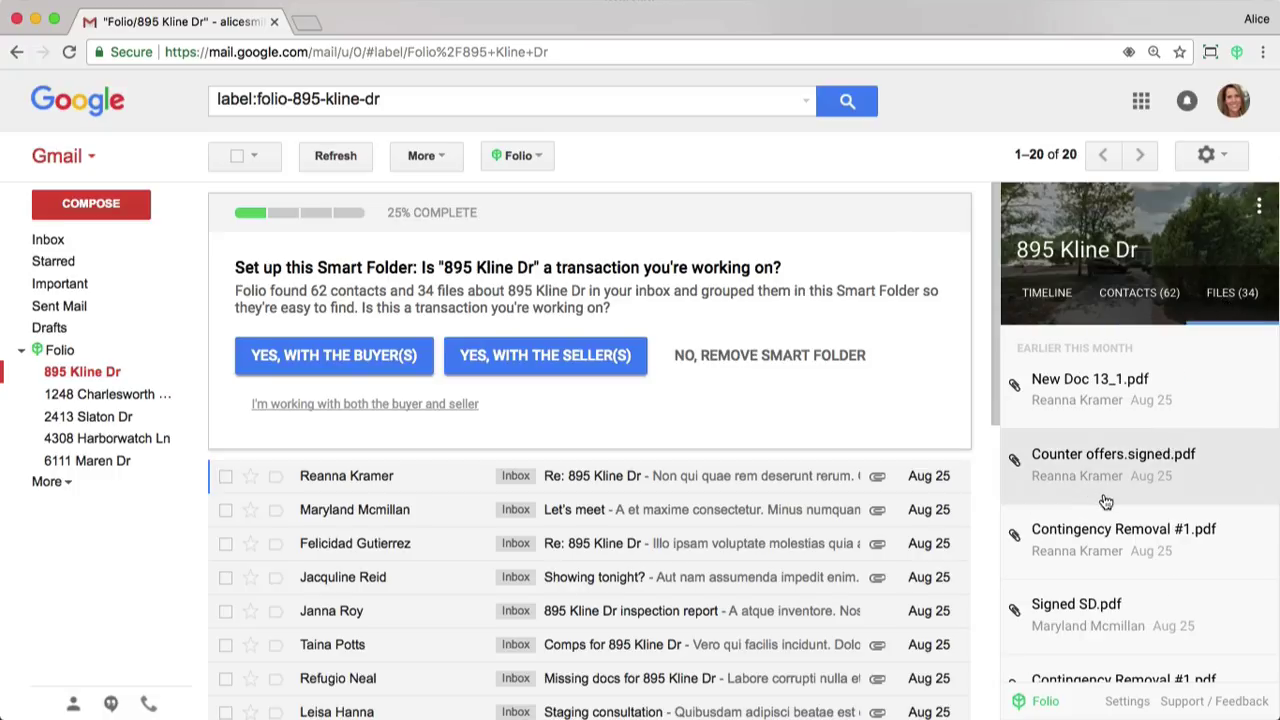
pyautogui.click(1055, 305)
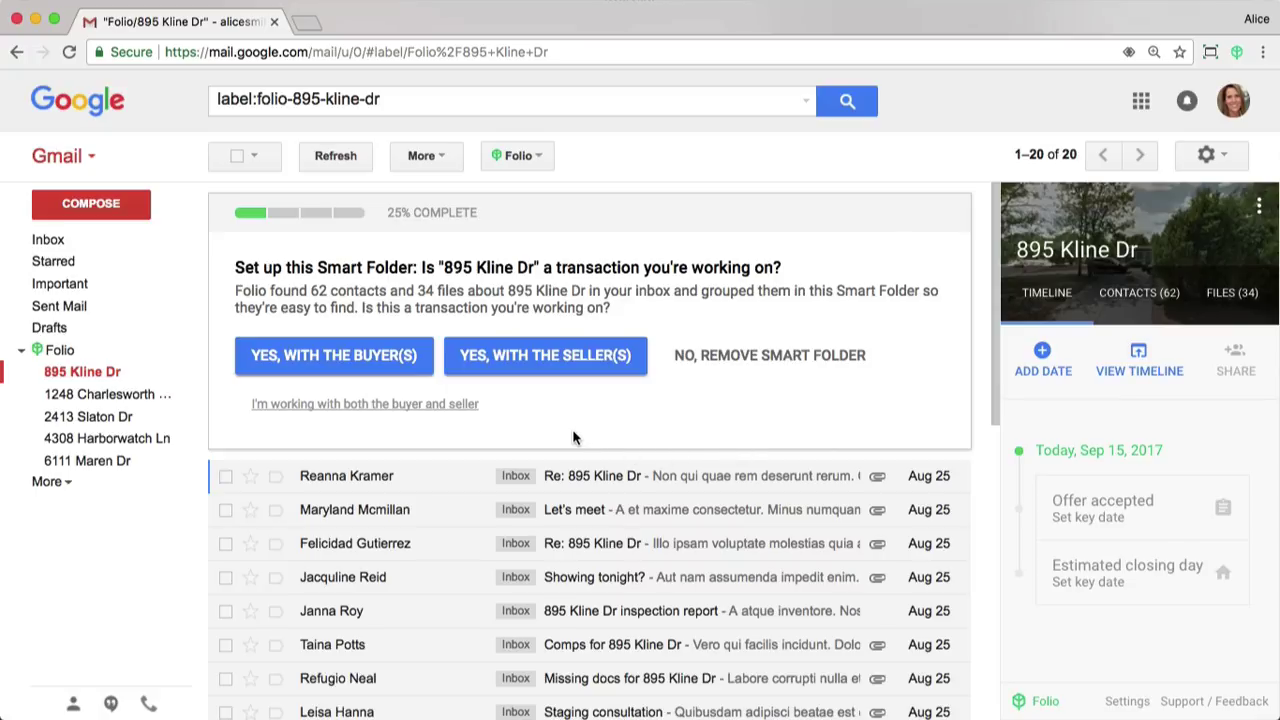
# Mark the deal as buyer-side, with two clients as Buyer and Transaction Coordinator.
pyautogui.click(353, 360)
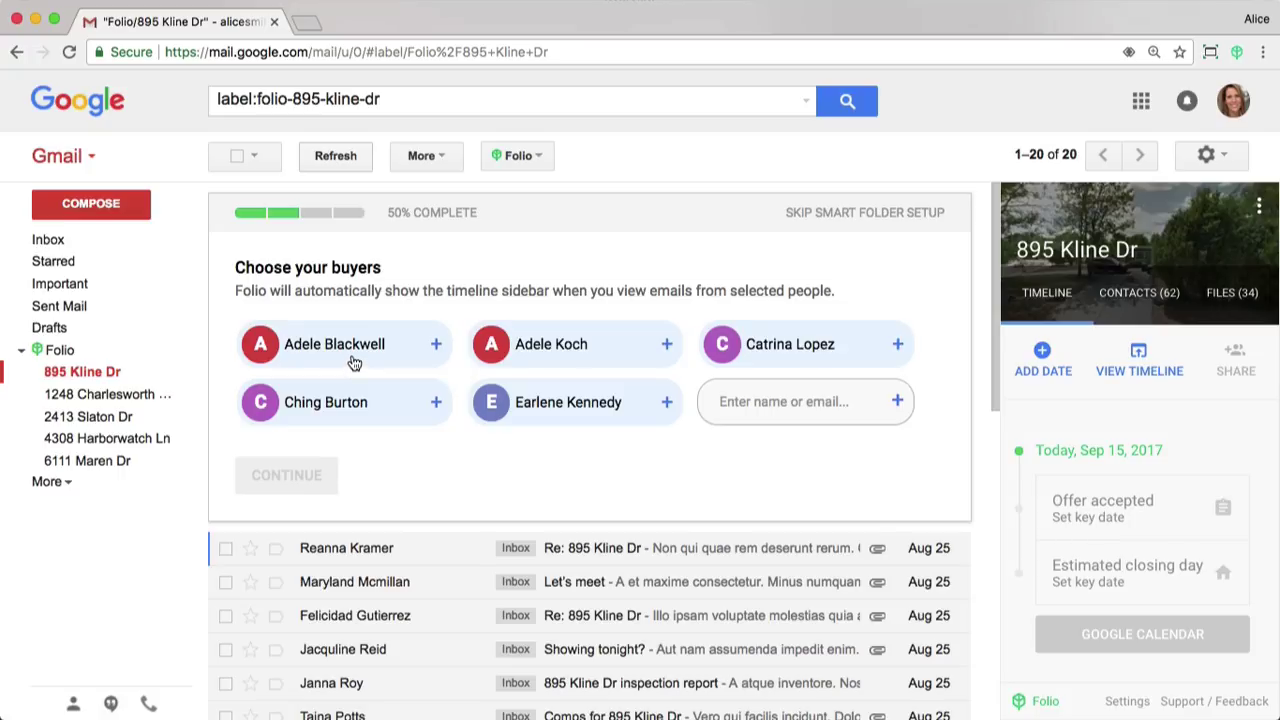
pyautogui.click(346, 360)
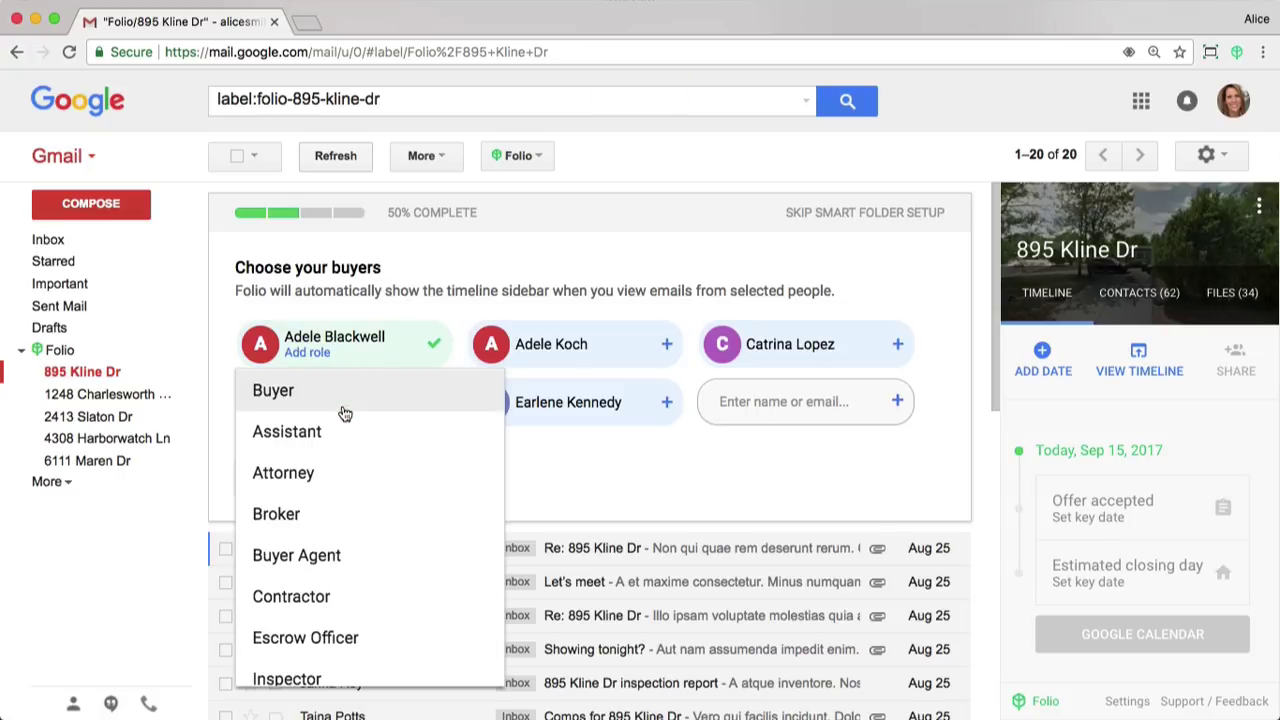
pyautogui.click(343, 402)
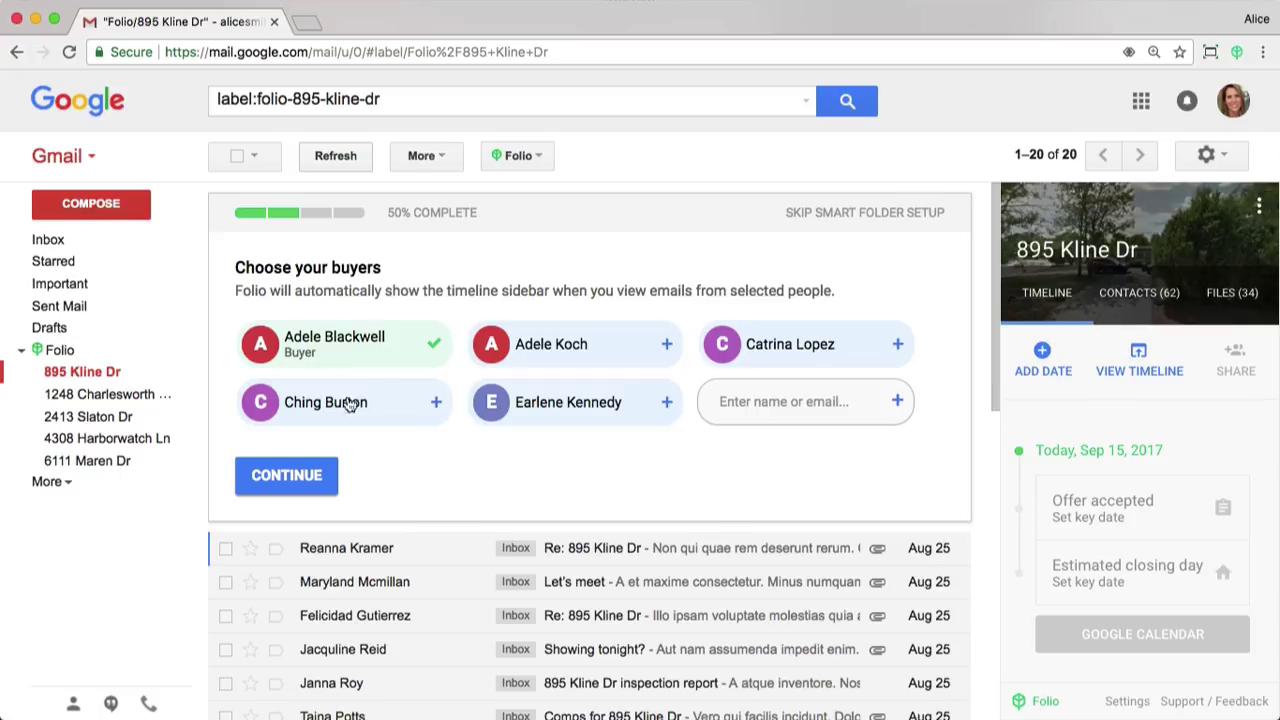
pyautogui.click(762, 356)
pyautogui.scroll(-3, 797, 493)
pyautogui.scroll(-5, 797, 493)
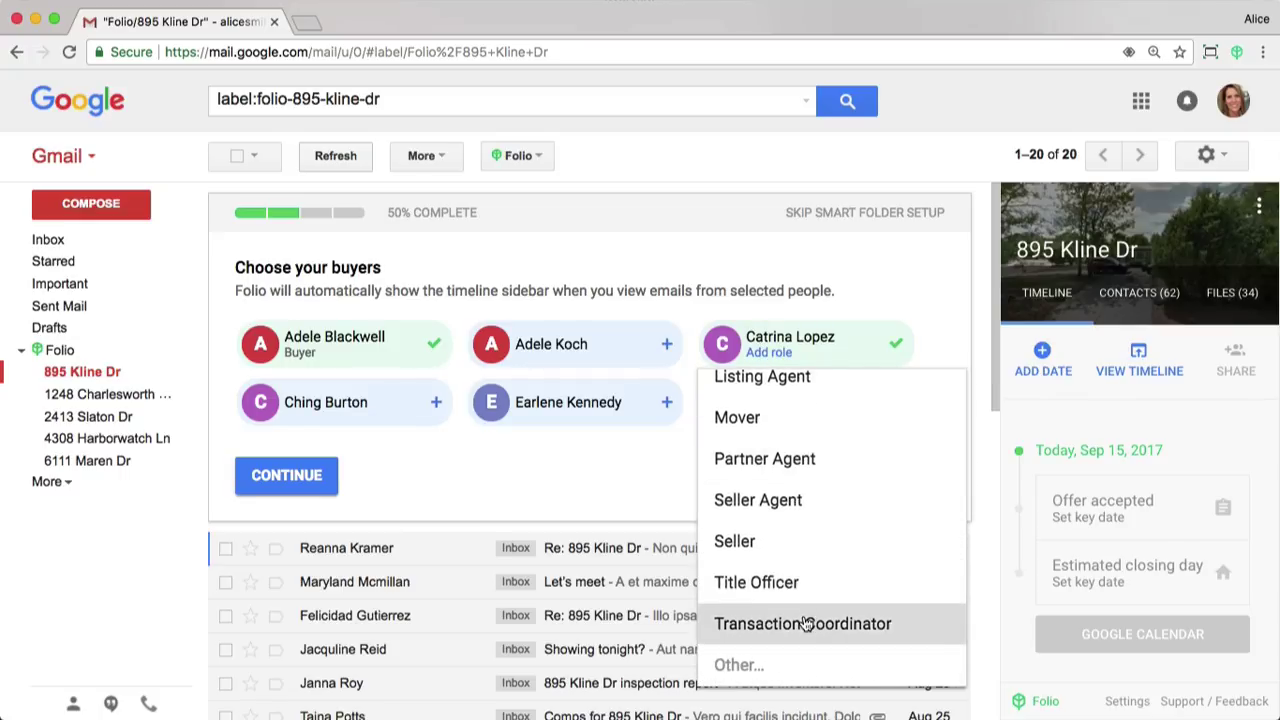
pyautogui.click(807, 620)
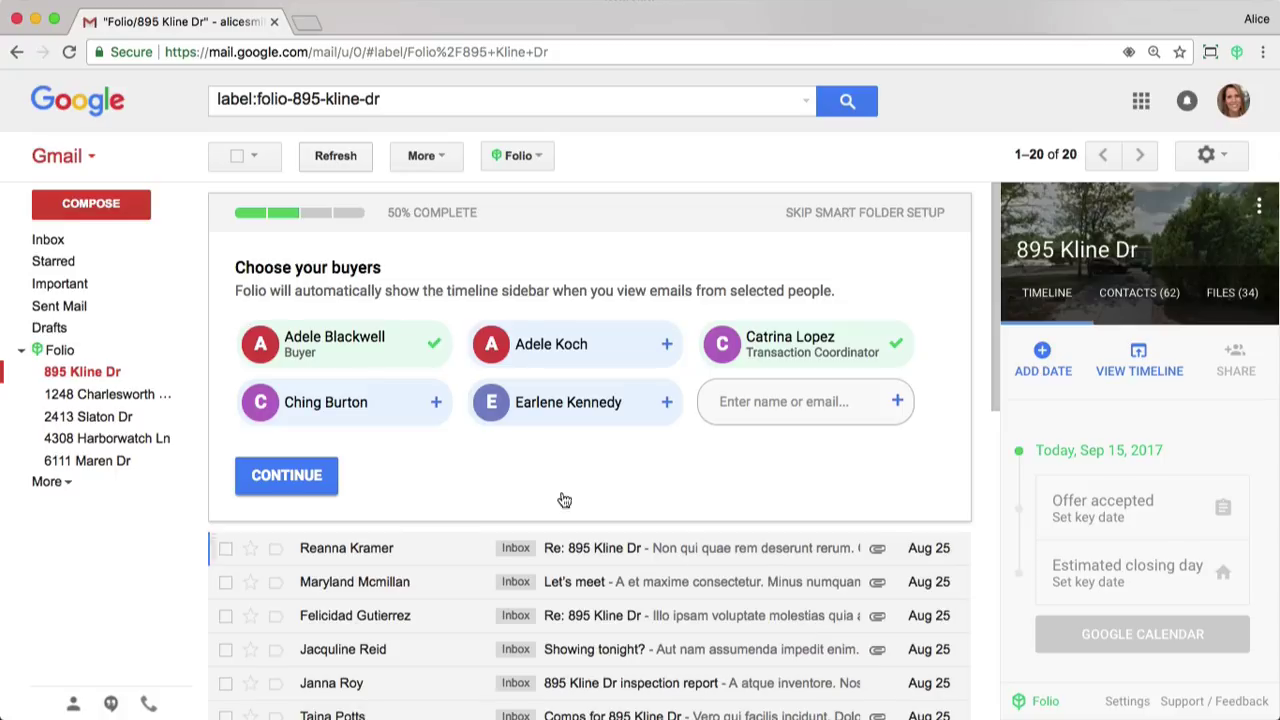
pyautogui.click(307, 490)
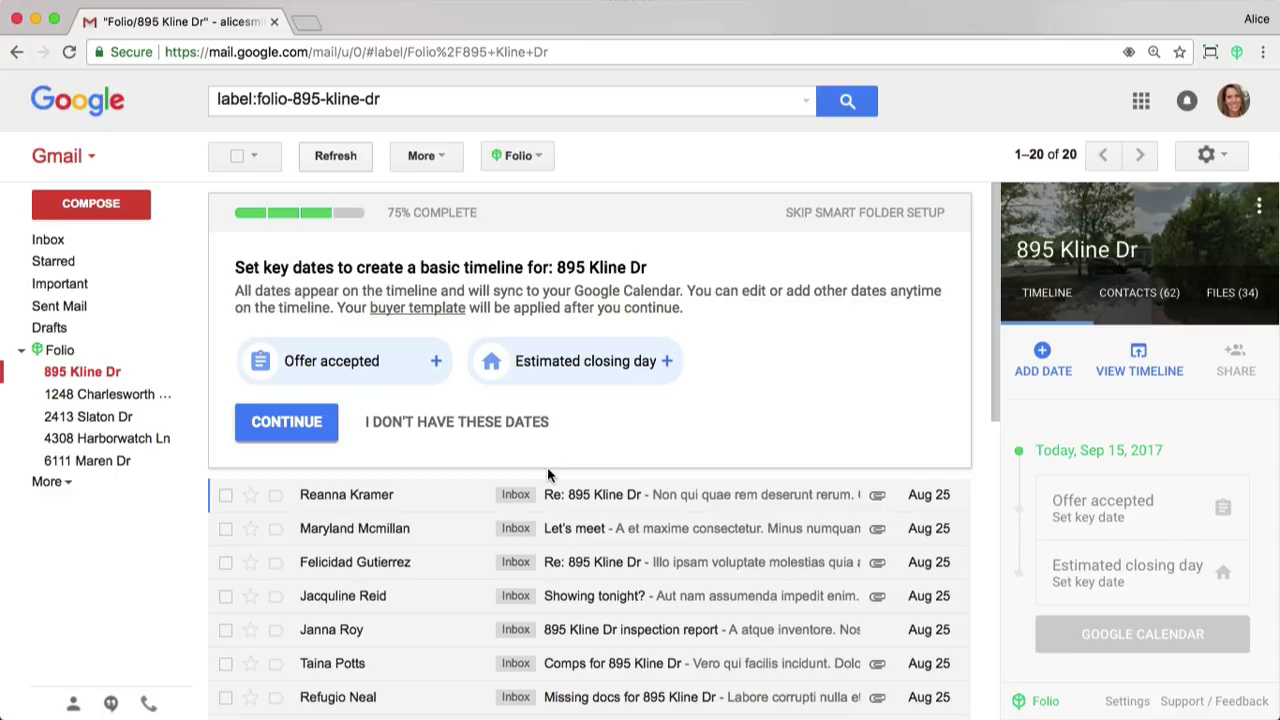
# Set Offer accepted to 09/01/2017 and Estimated closing day to 09/30/2017, completing setup.
pyautogui.click(296, 368)
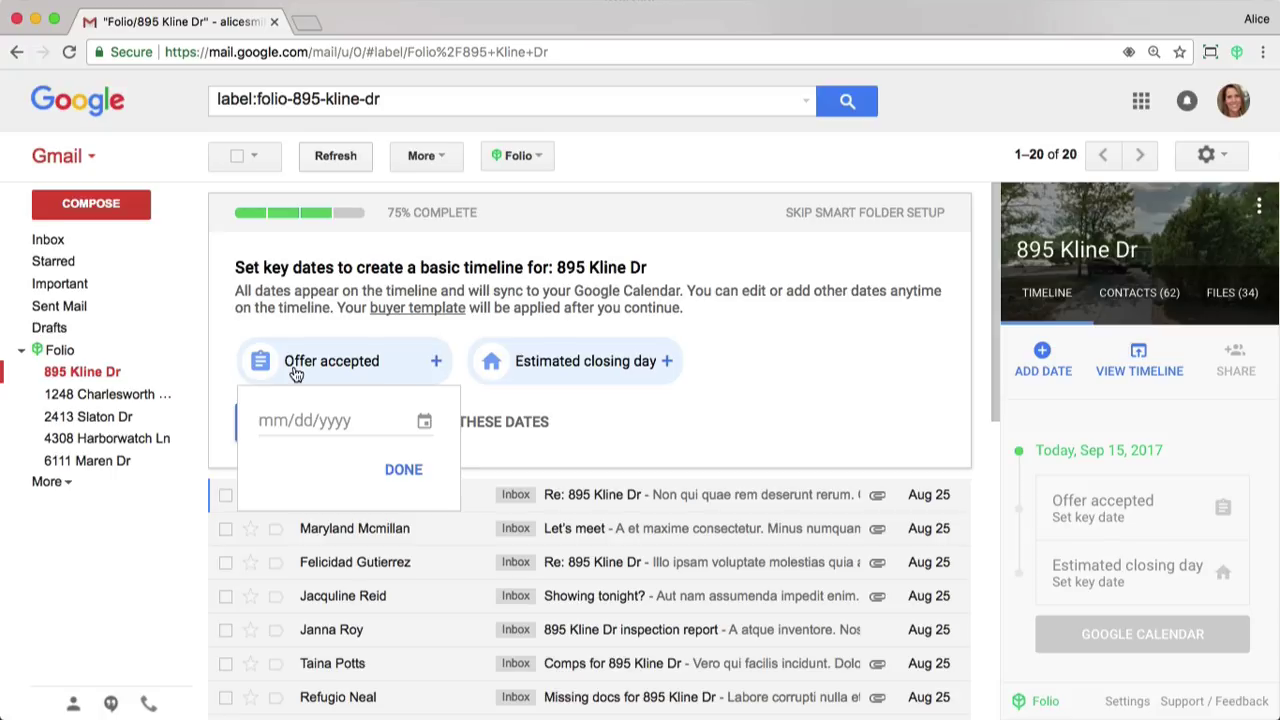
pyautogui.click(329, 421)
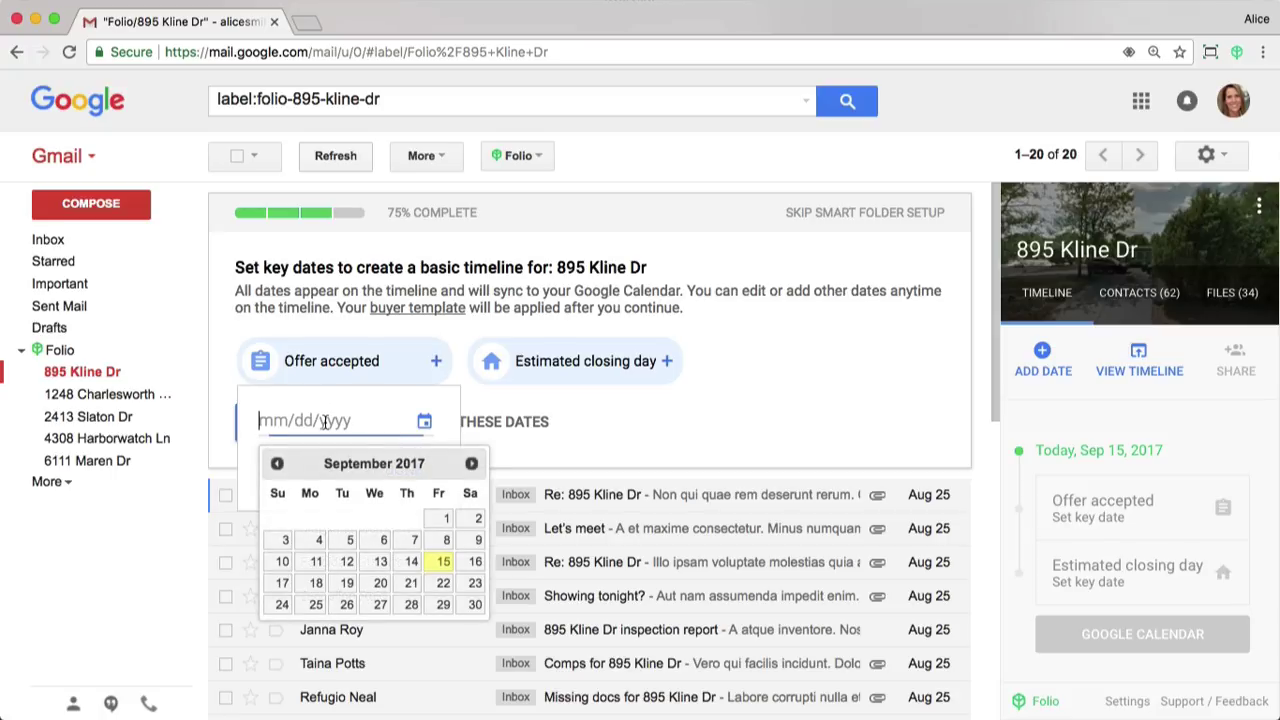
pyautogui.click(447, 520)
pyautogui.click(547, 383)
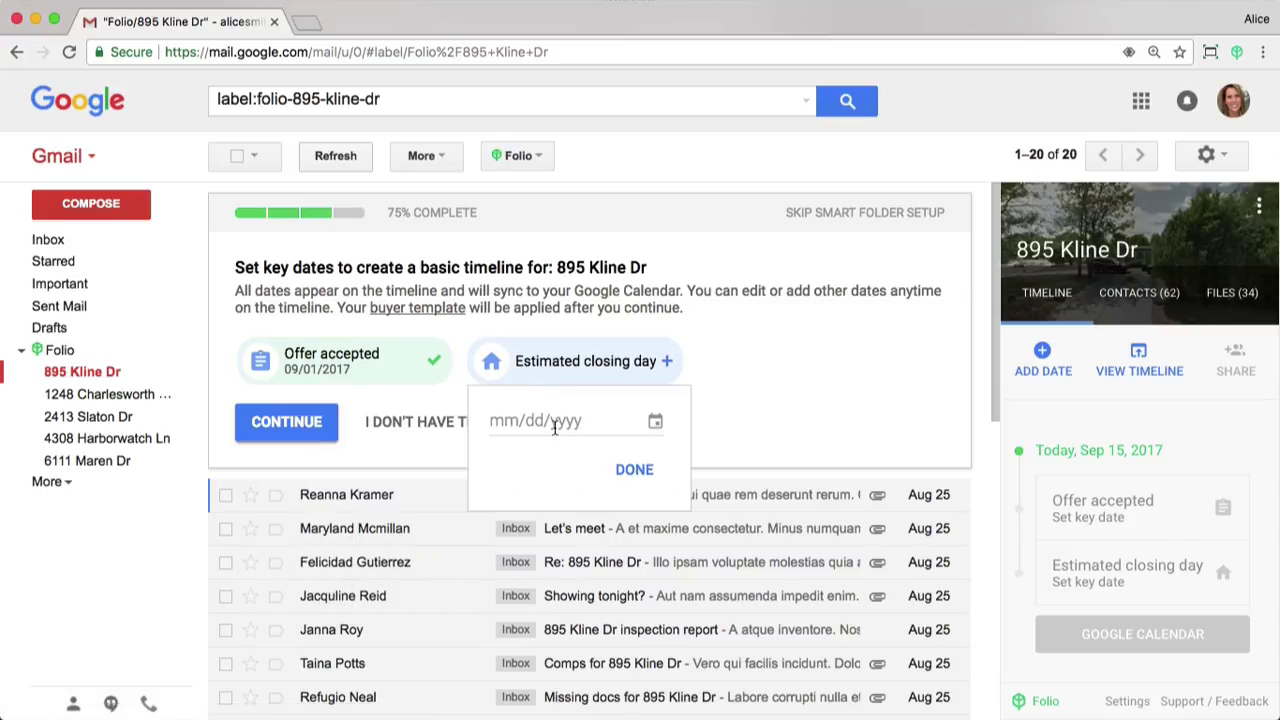
pyautogui.click(558, 424)
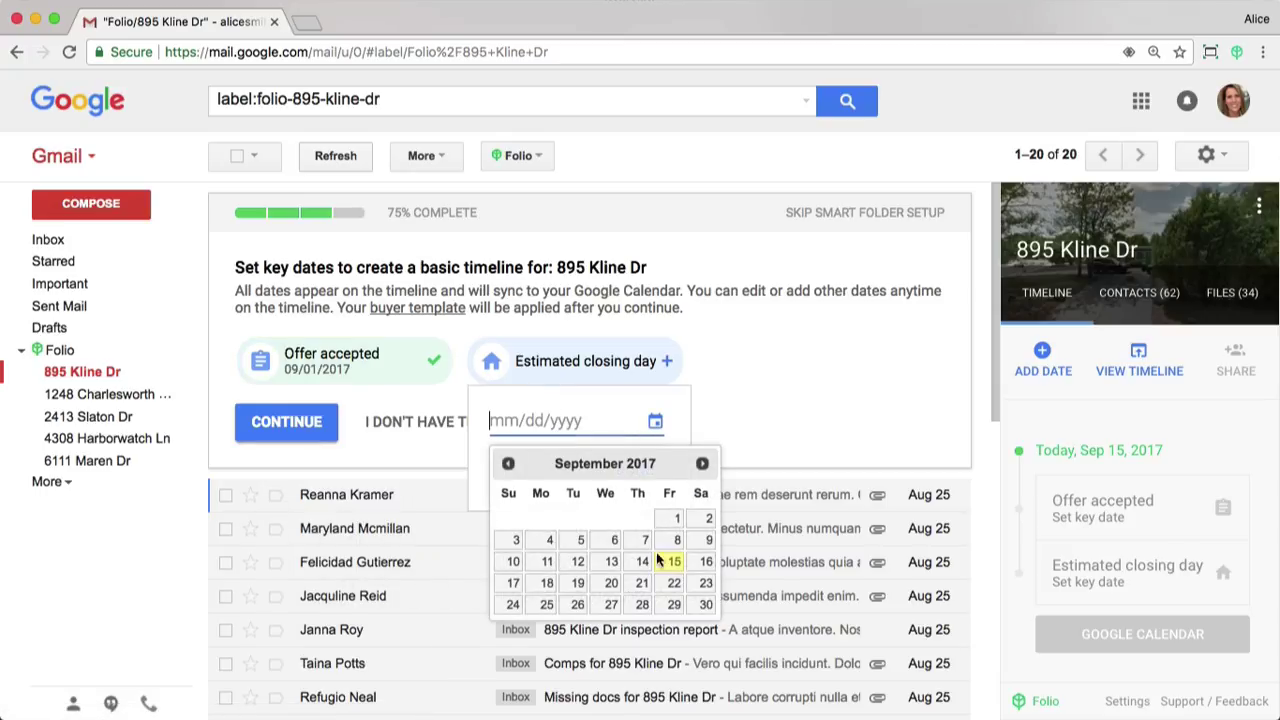
pyautogui.click(309, 435)
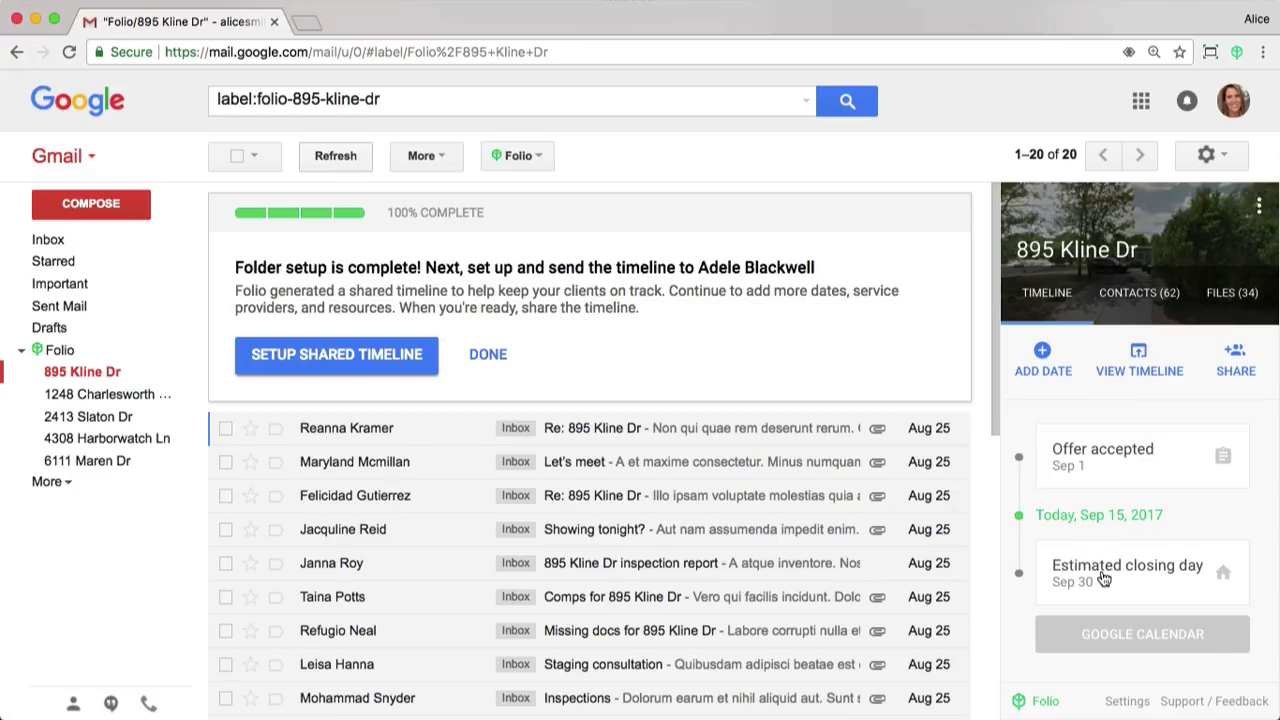
pyautogui.click(357, 372)
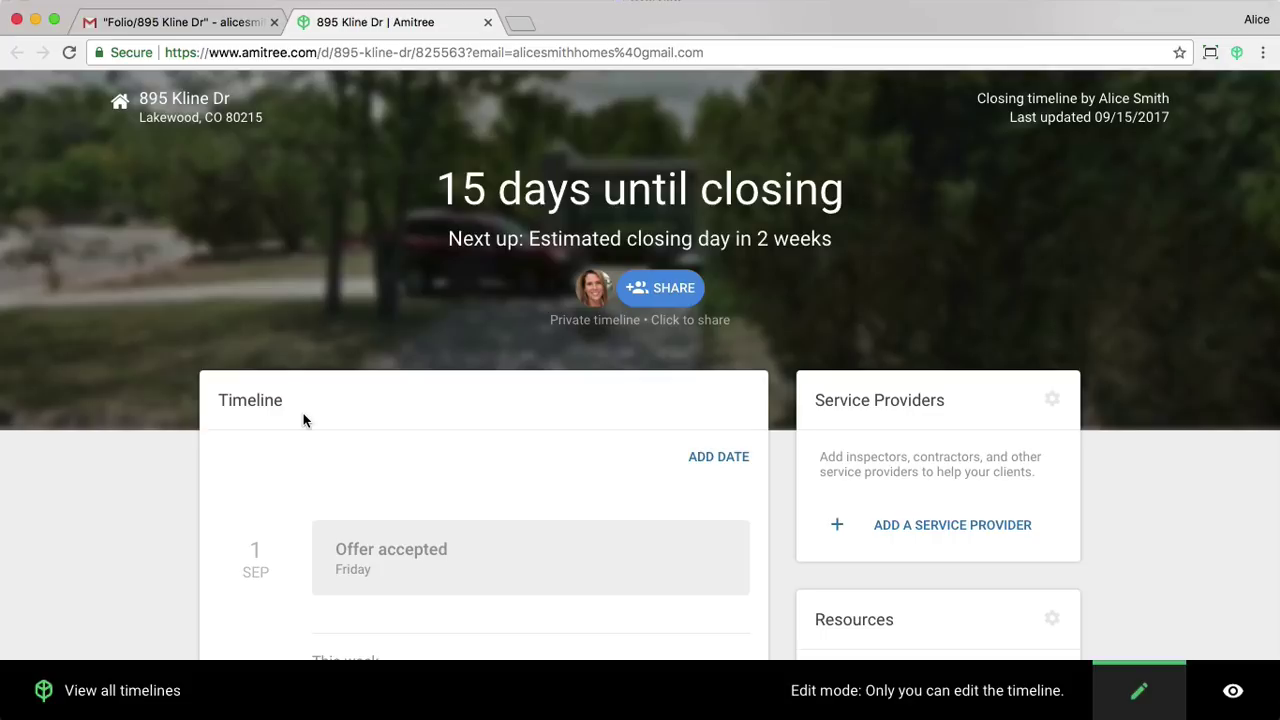
pyautogui.scroll(-3, 303, 420)
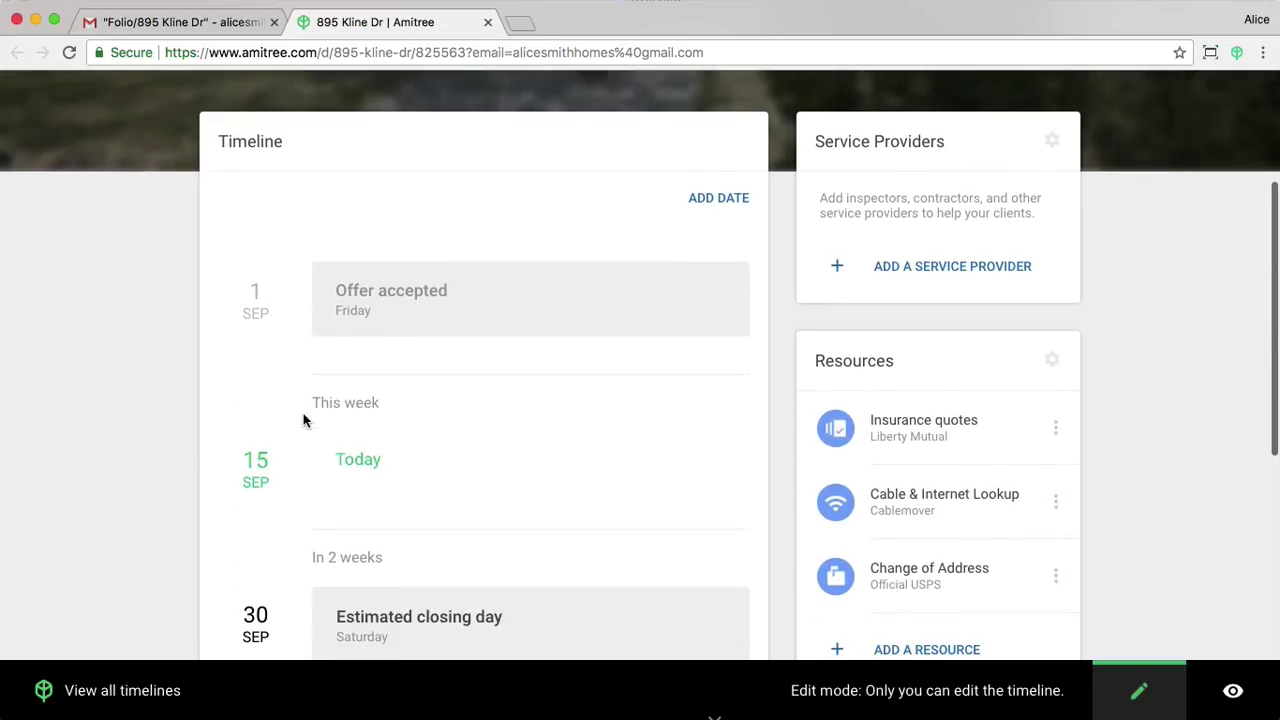
pyautogui.scroll(-1, 303, 413)
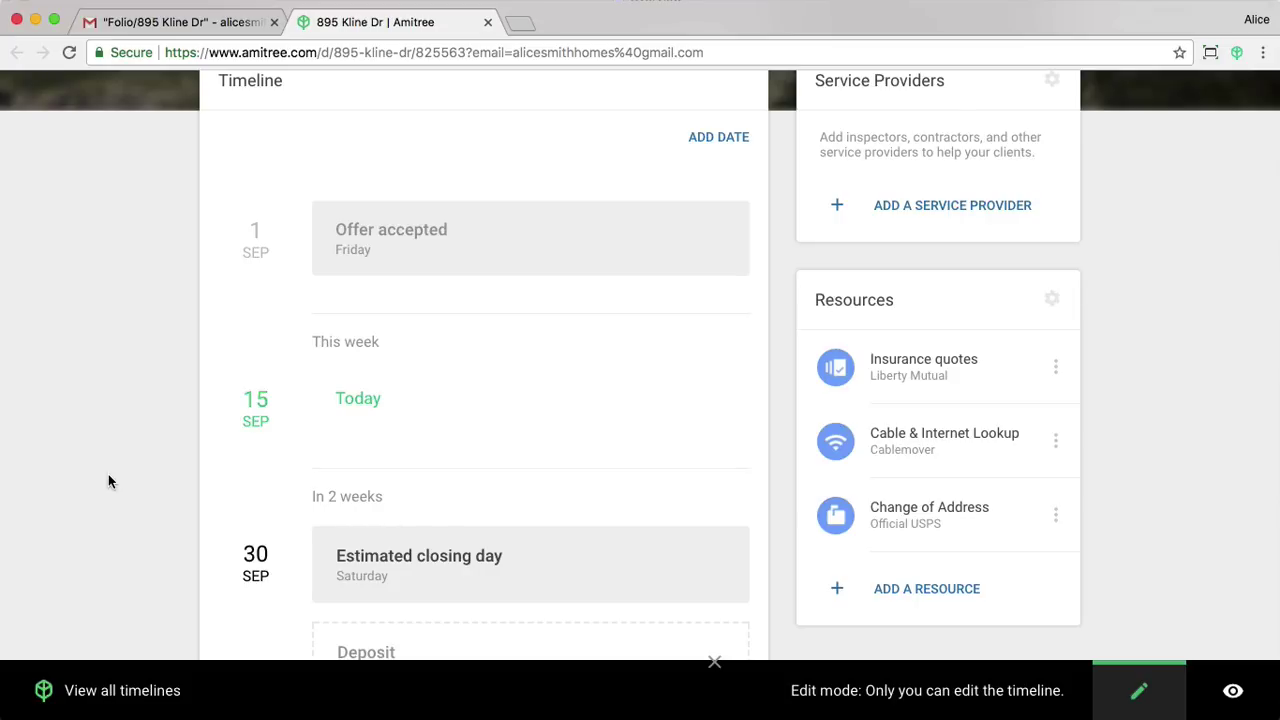
pyautogui.scroll(-4, 108, 481)
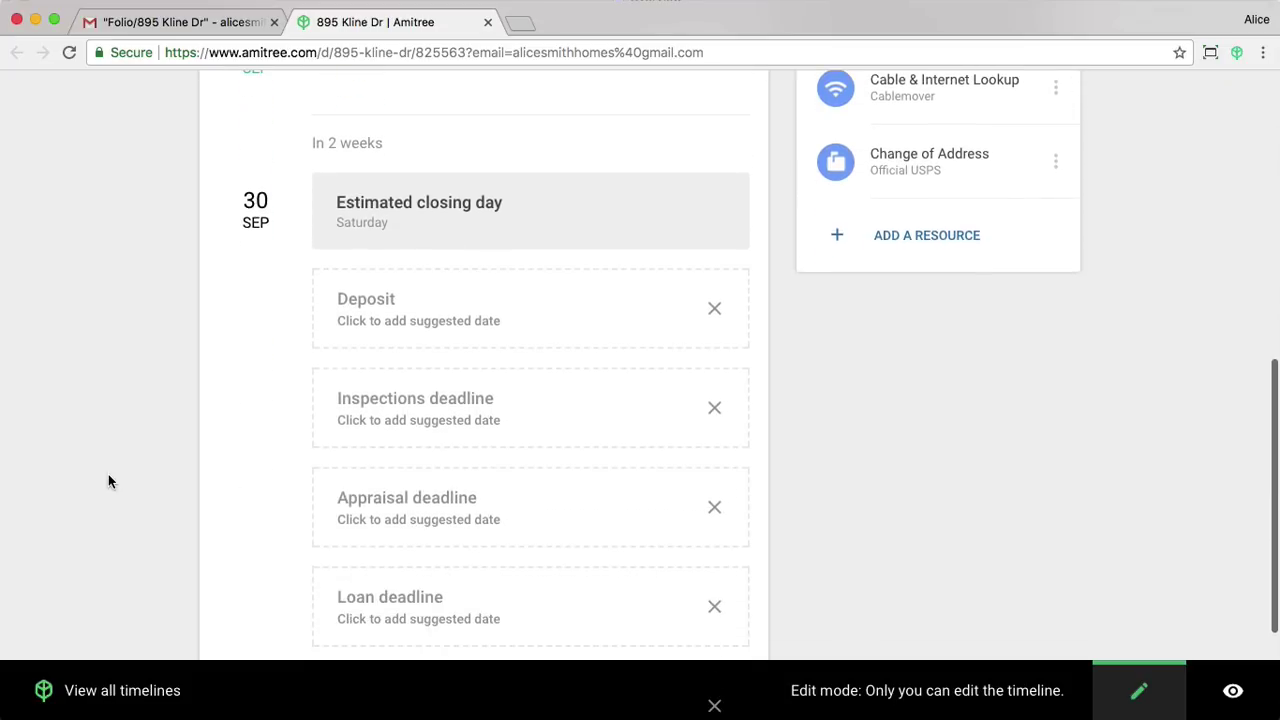
pyautogui.scroll(-2, 110, 481)
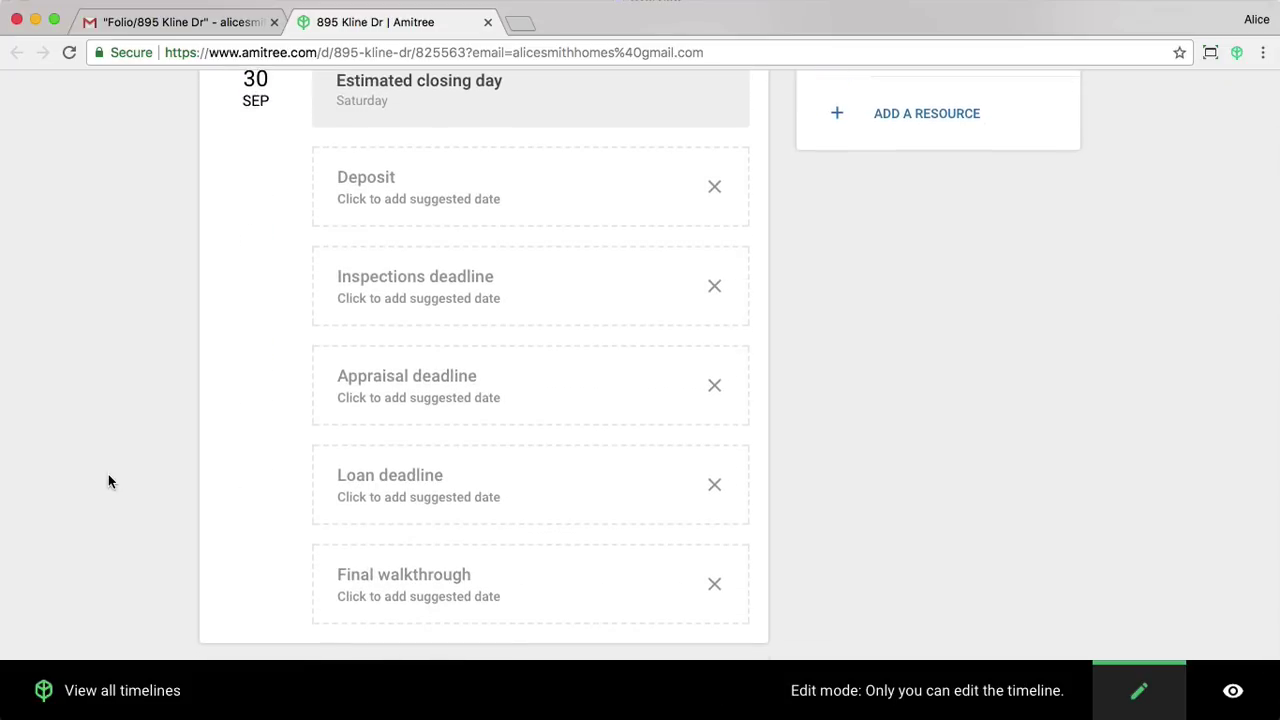
pyautogui.scroll(5, 108, 481)
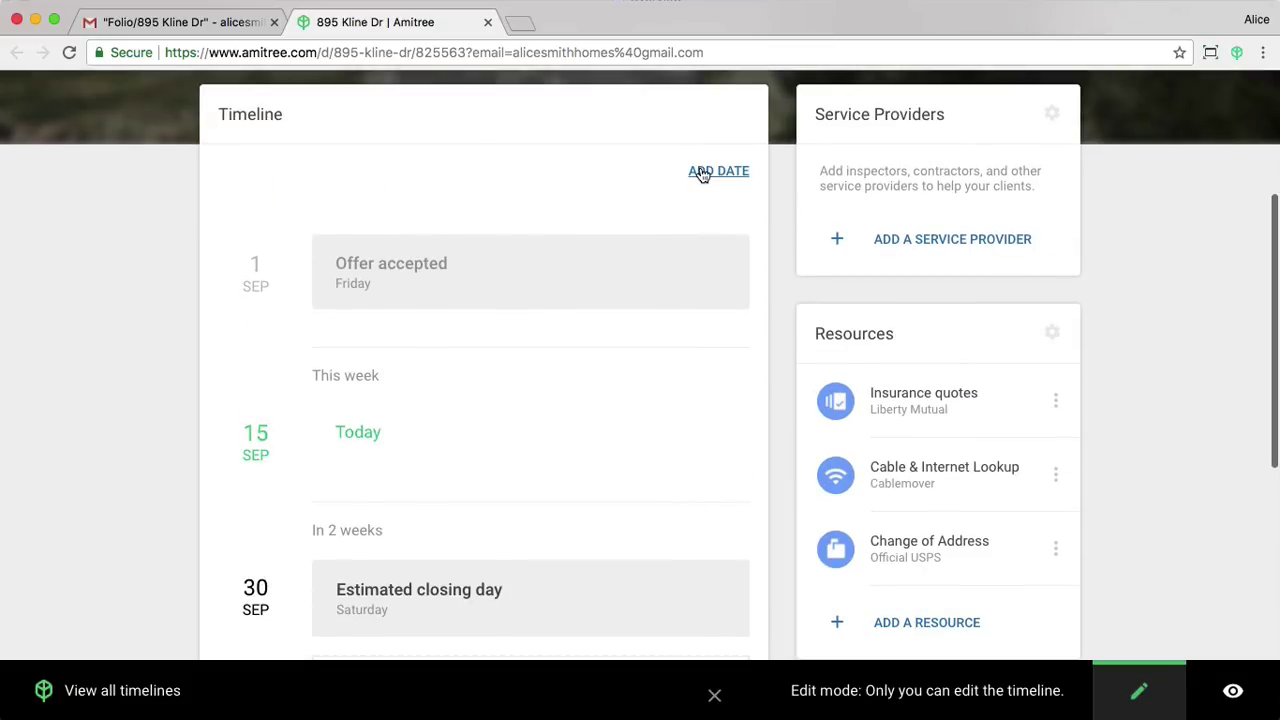
# Add a Pending Inspection Deadline 10 days after offer accepted, 3–4pm, noting who performs it.
pyautogui.click(700, 171)
pyautogui.write('Inspe')
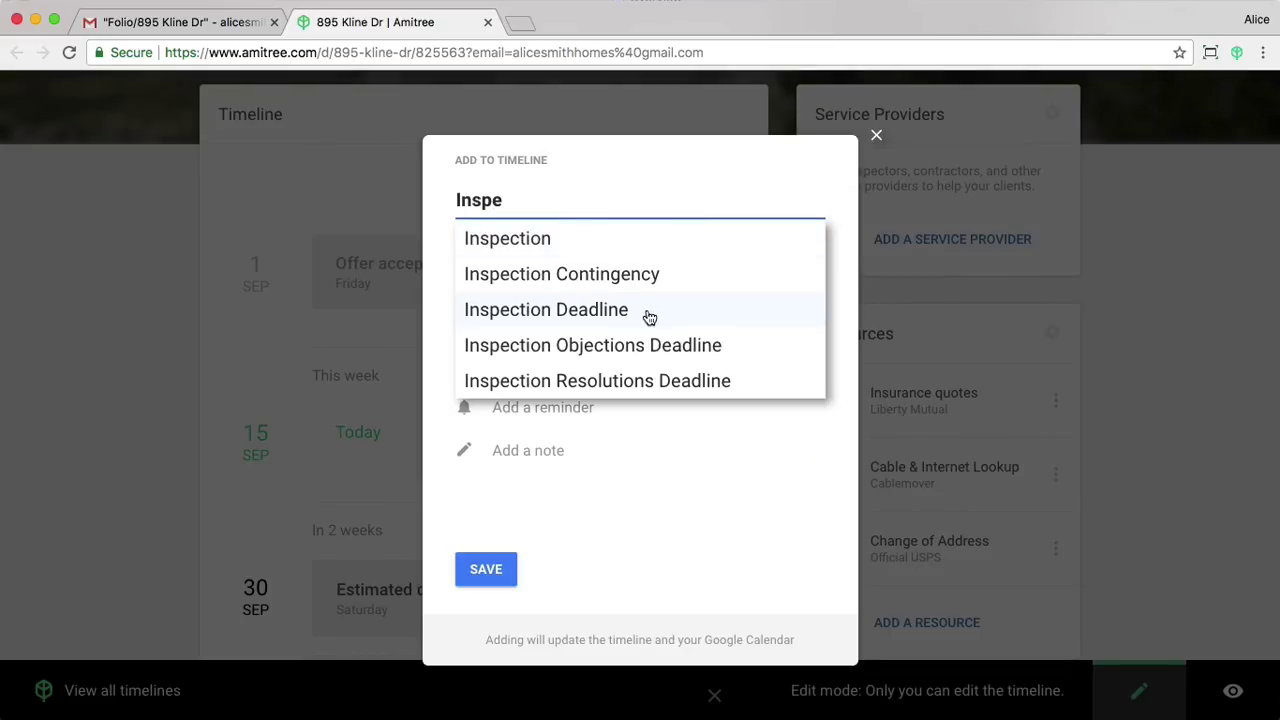
pyautogui.click(648, 317)
pyautogui.click(789, 257)
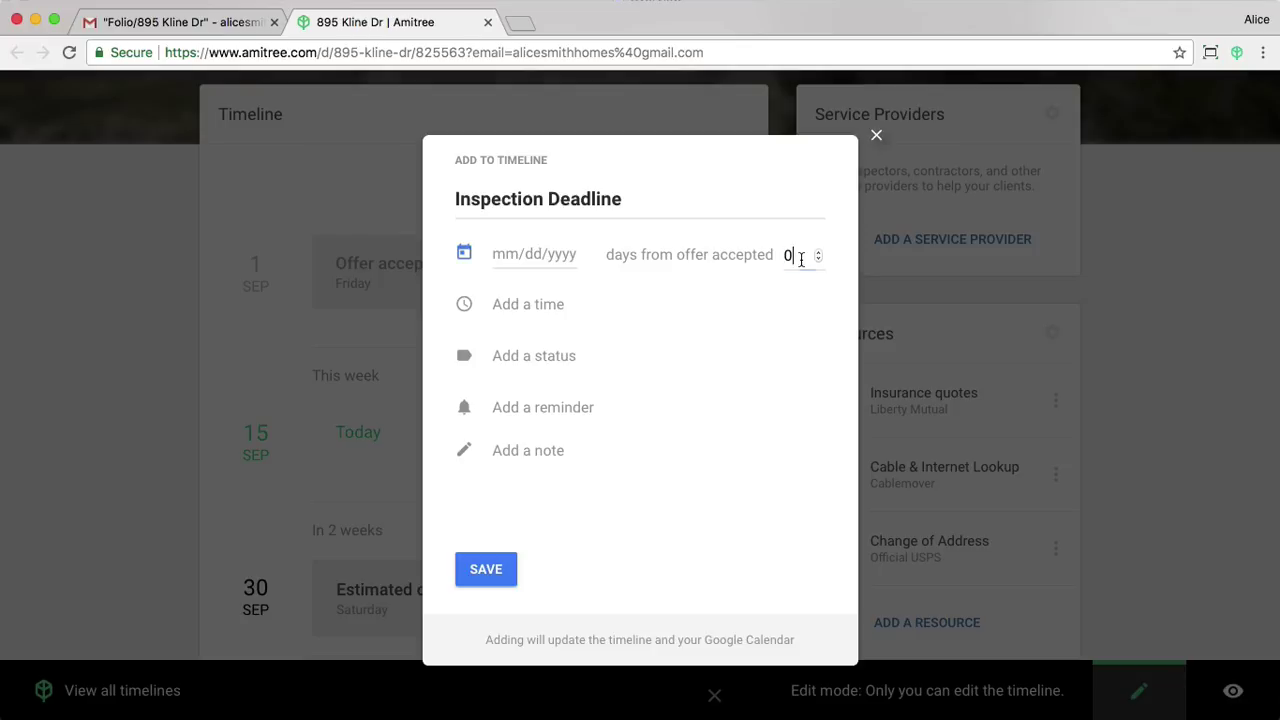
pyautogui.write('10')
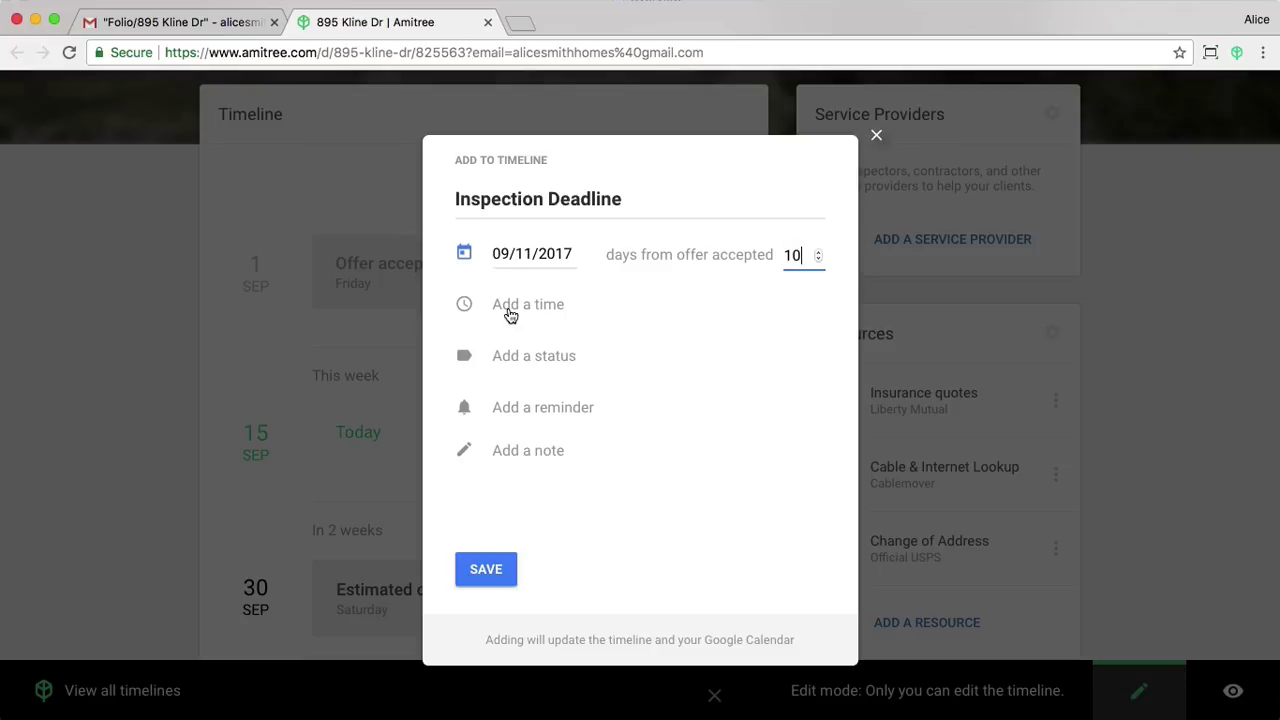
pyautogui.click(517, 306)
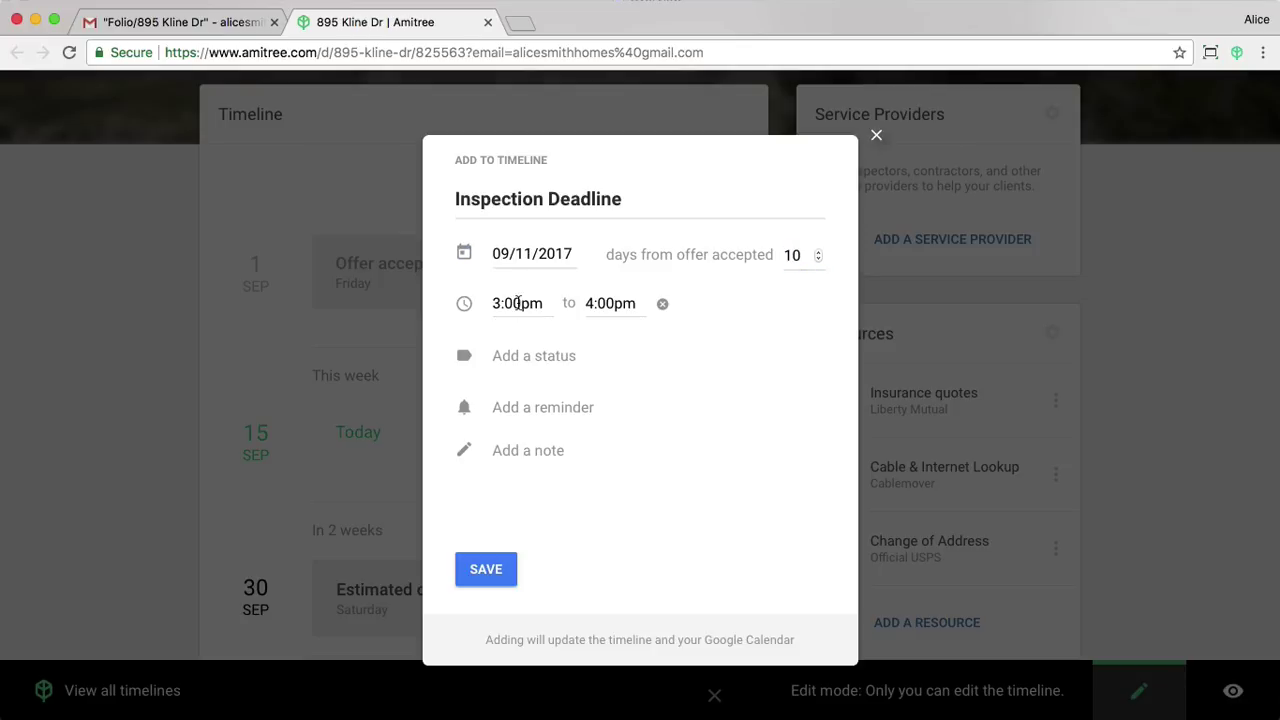
pyautogui.click(522, 358)
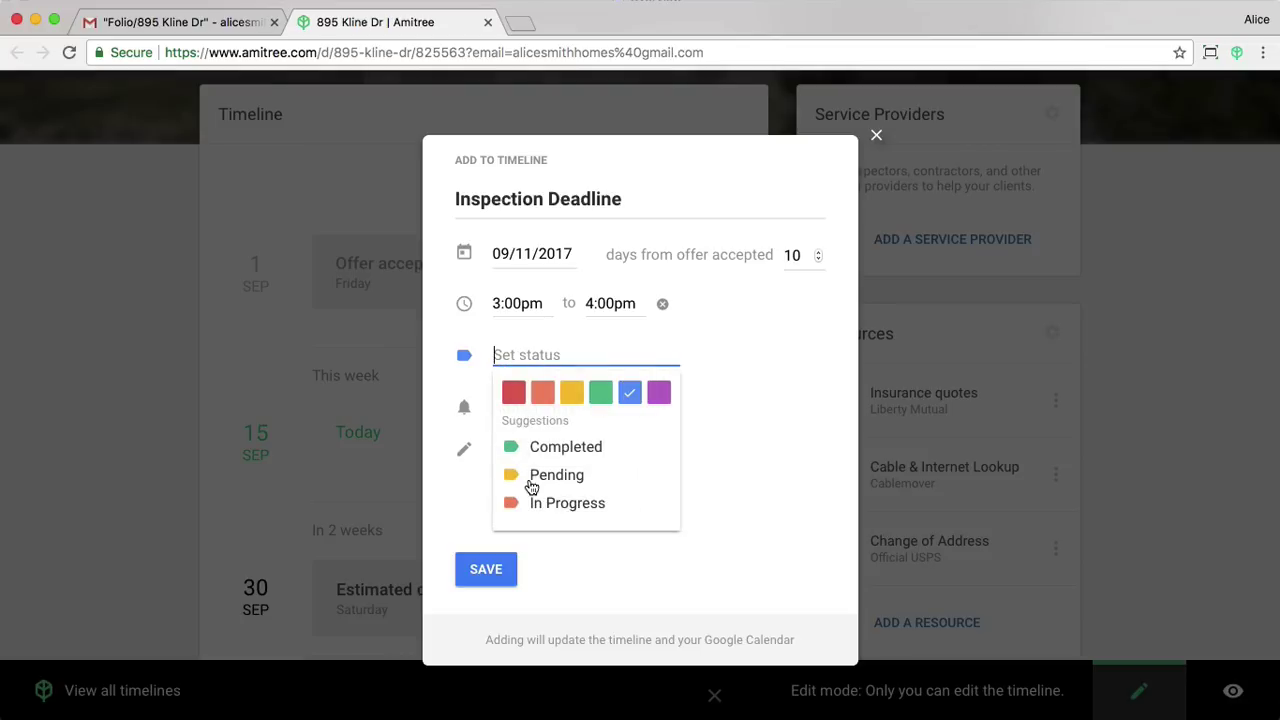
pyautogui.click(532, 485)
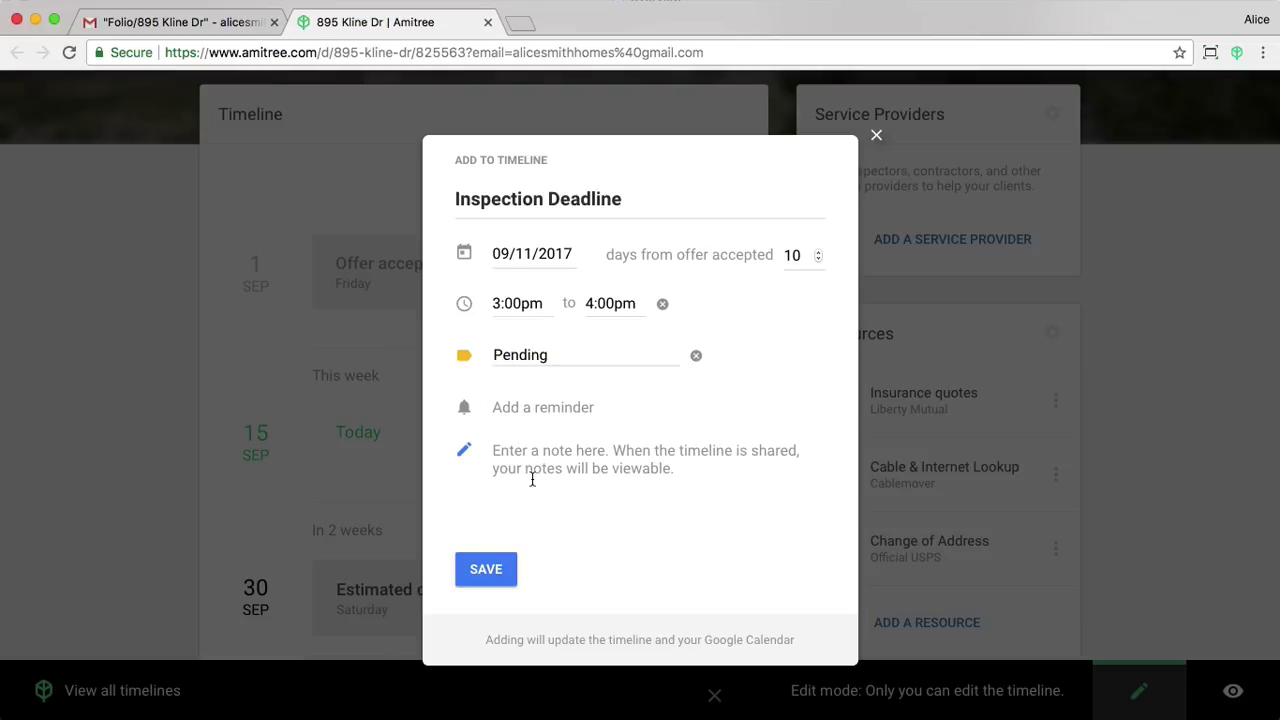
pyautogui.write('Jon will ')
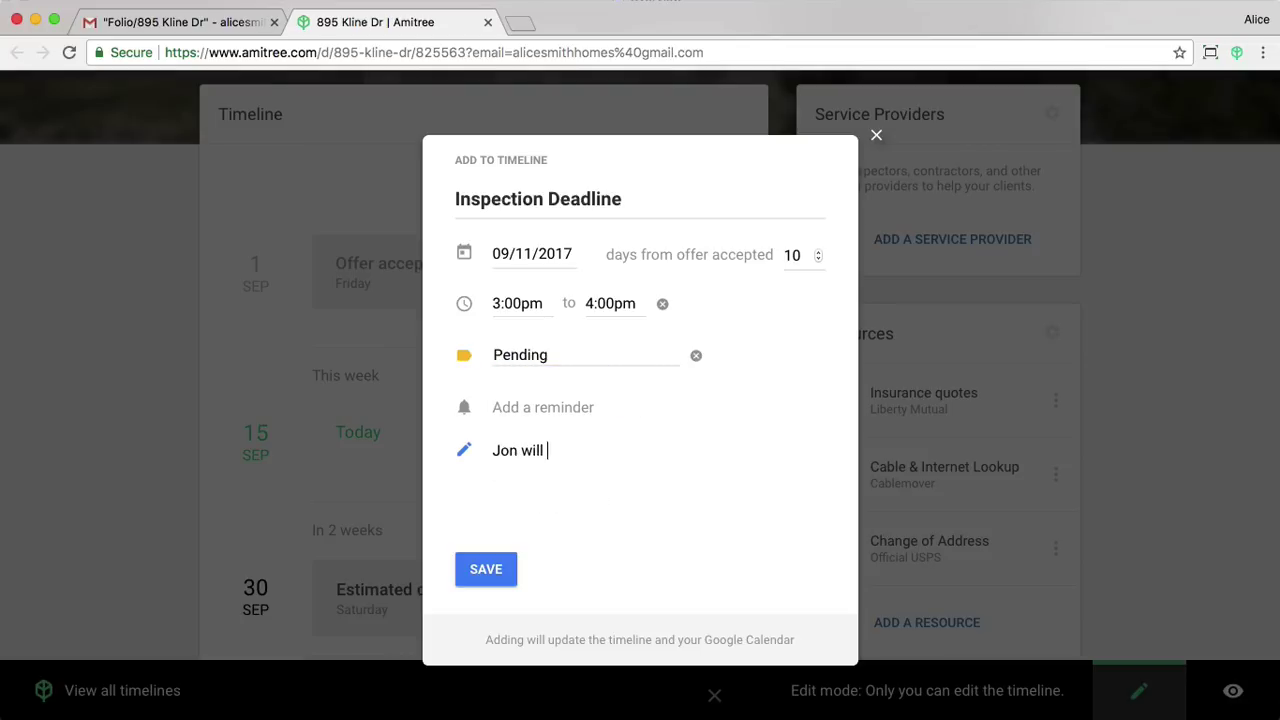
pyautogui.write('be performing this.')
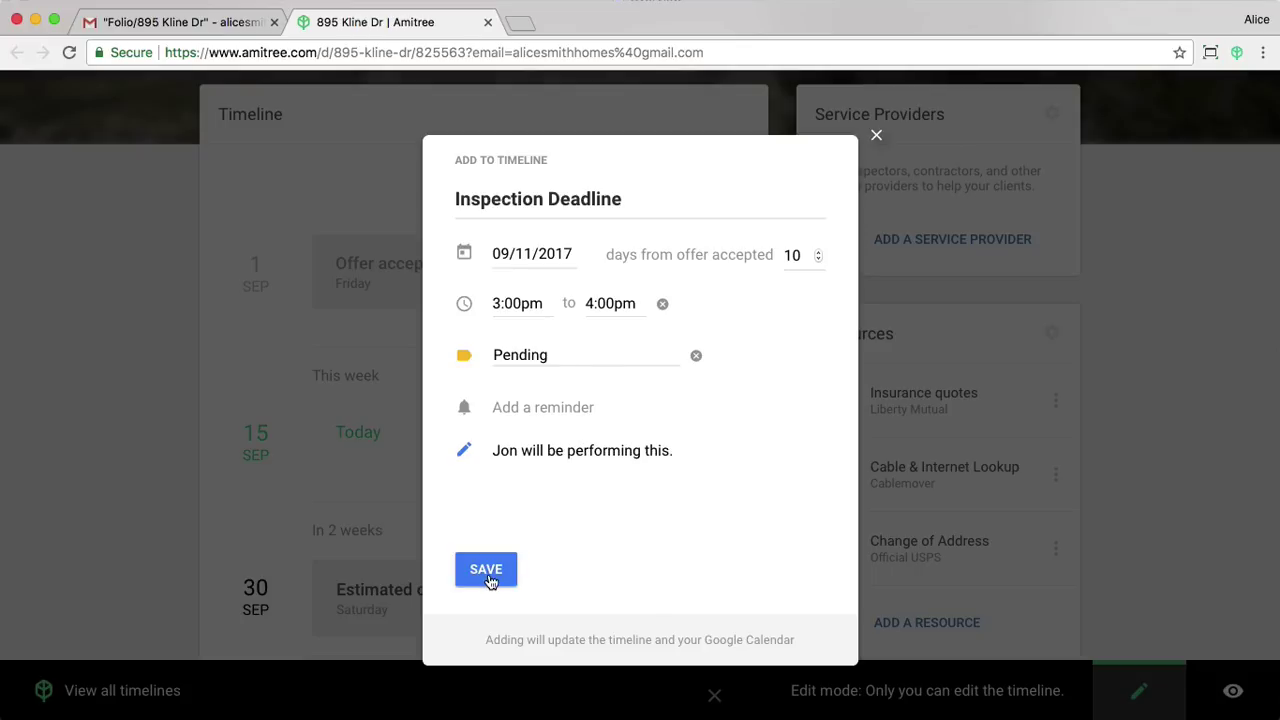
pyautogui.click(486, 576)
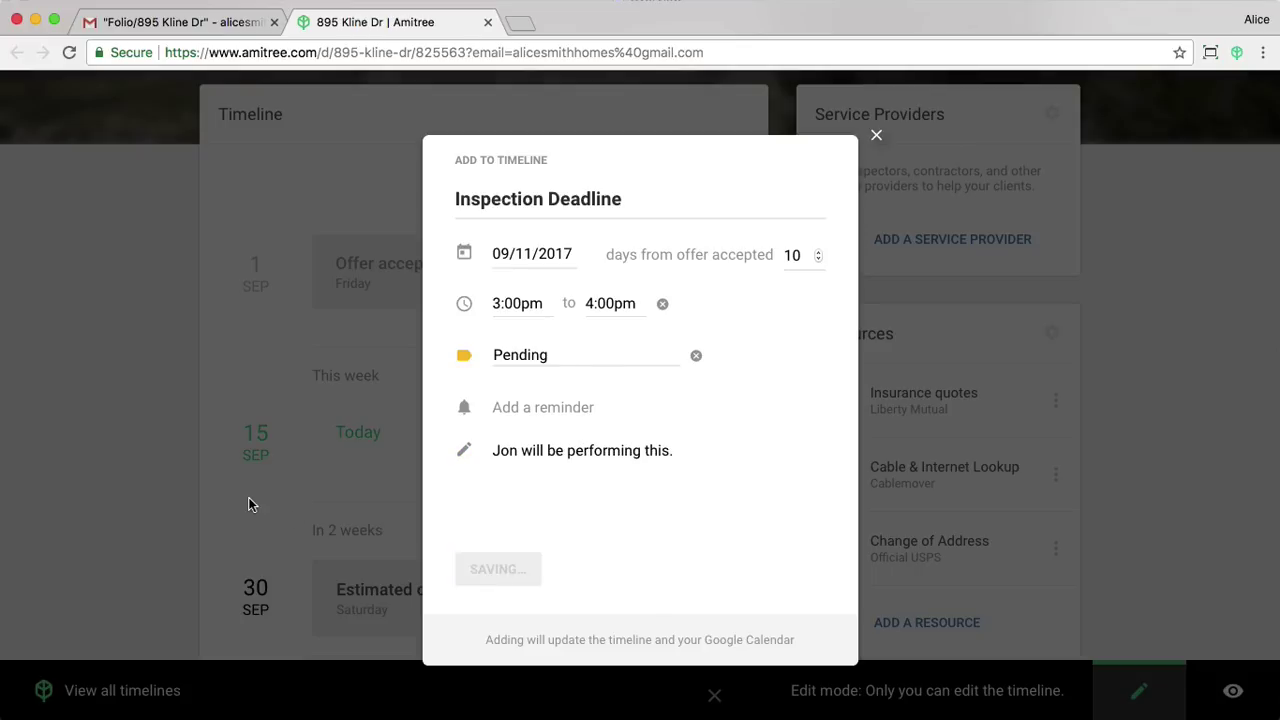
pyautogui.scroll(-1, 99, 544)
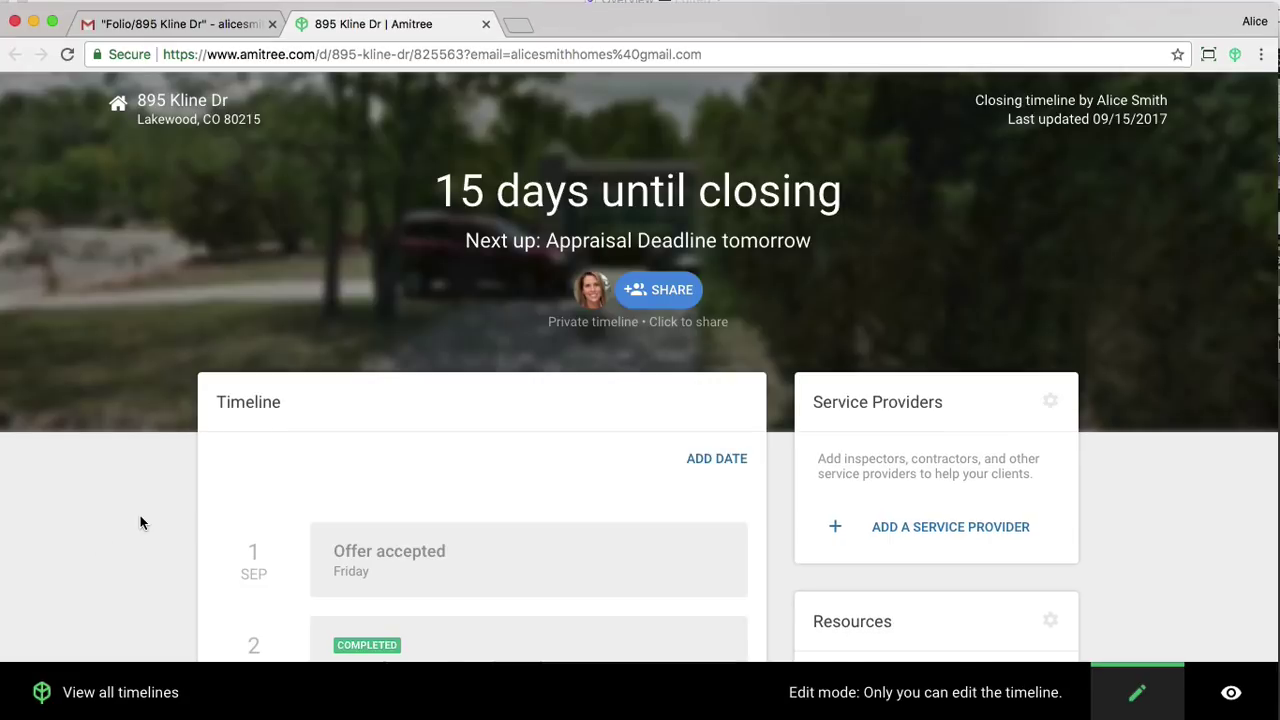
pyautogui.scroll(-3, 141, 521)
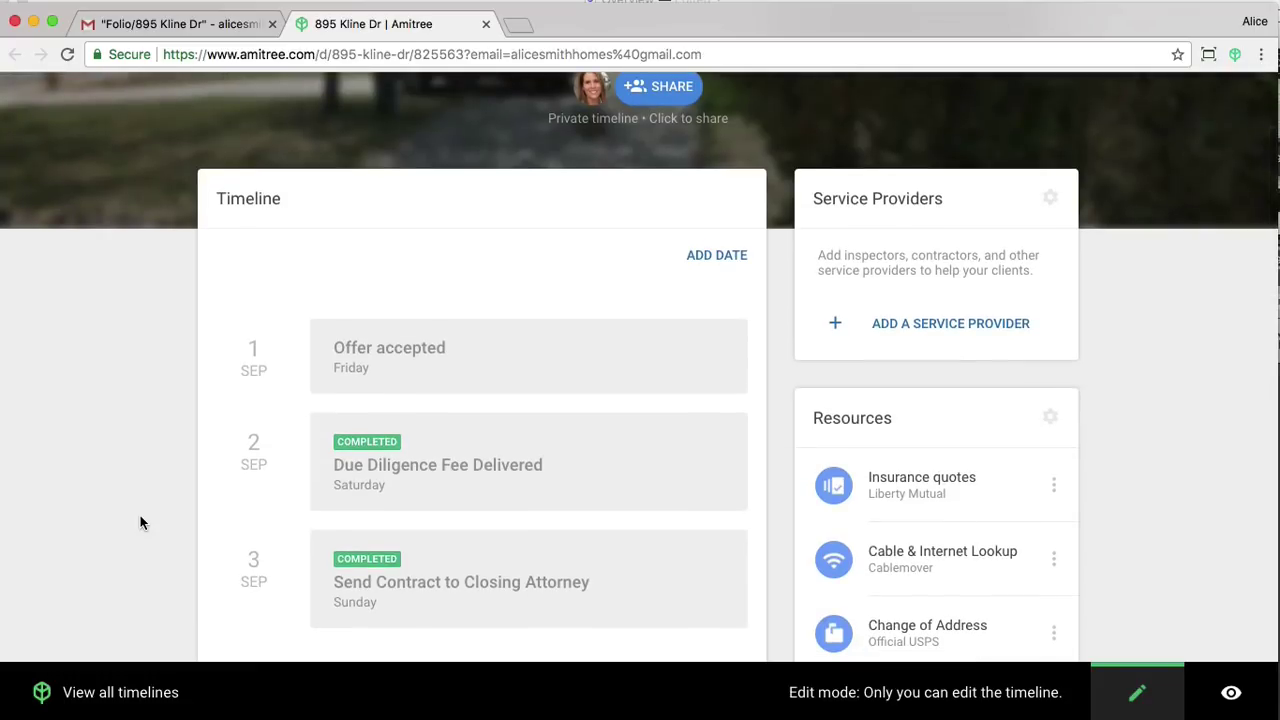
pyautogui.scroll(-3, 140, 521)
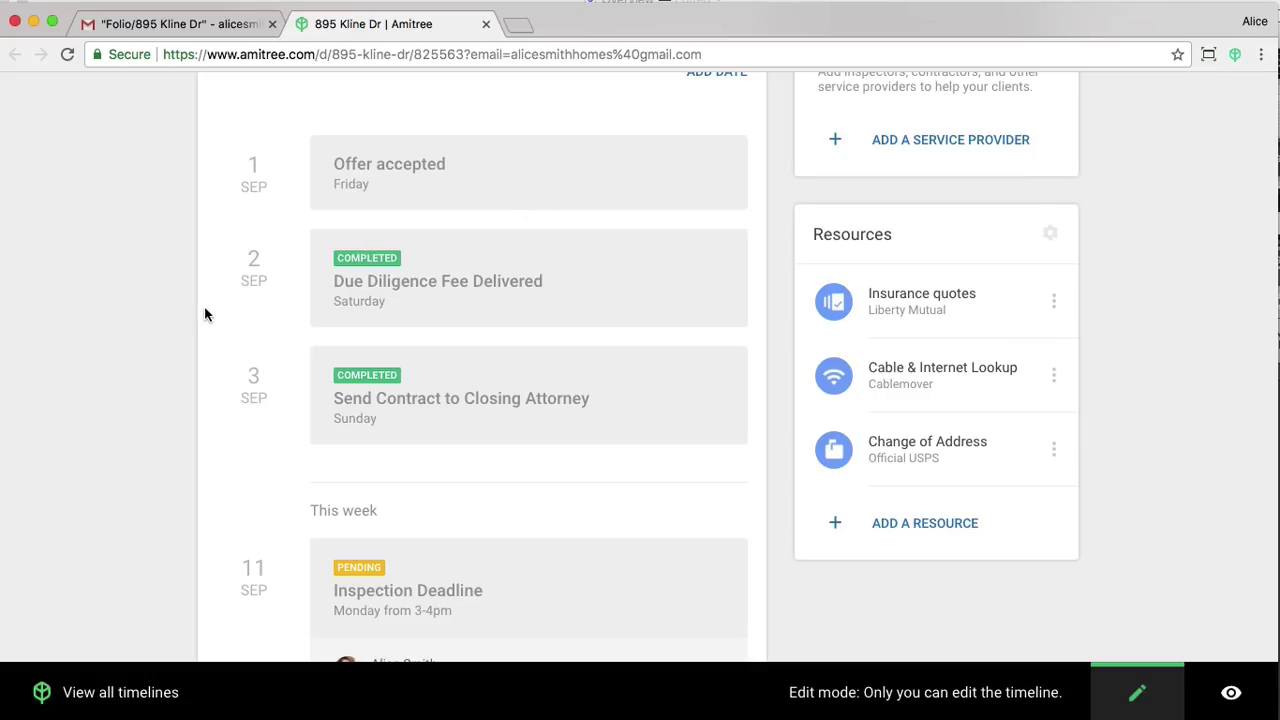
pyautogui.scroll(-3, 205, 315)
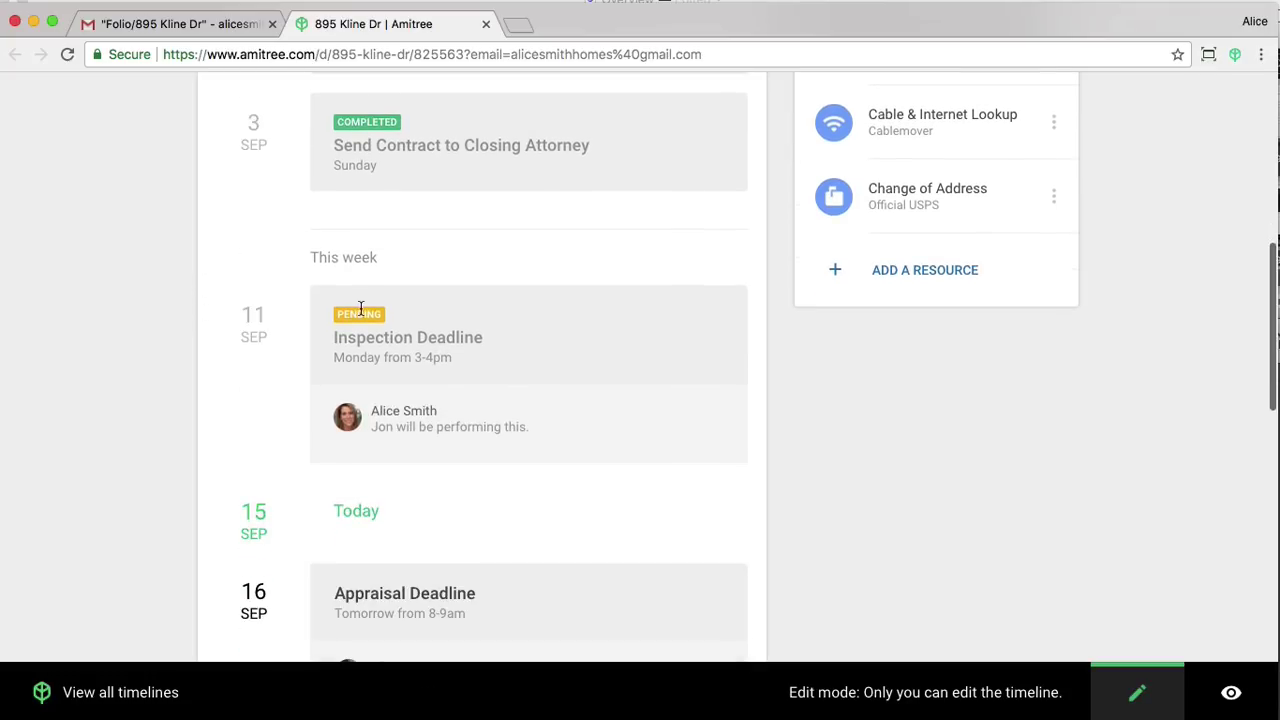
pyautogui.scroll(-5, 237, 362)
pyautogui.scroll(-3, 238, 366)
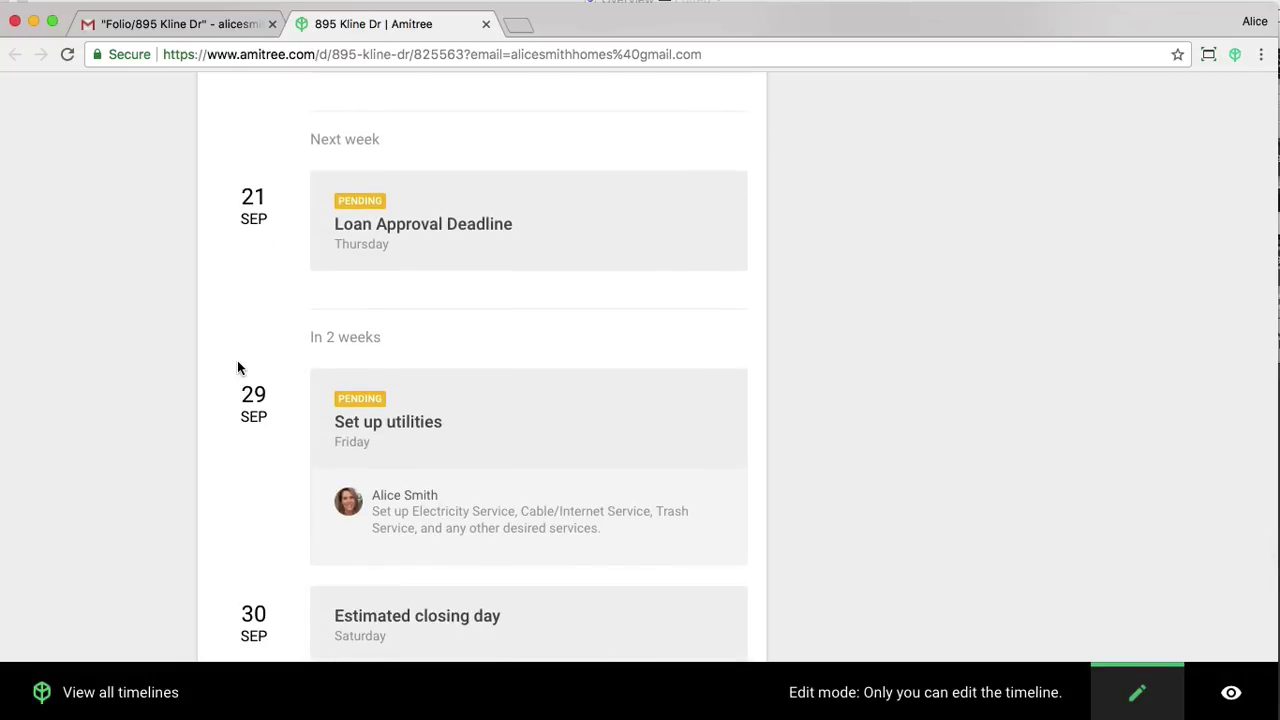
pyautogui.scroll(-1, 238, 366)
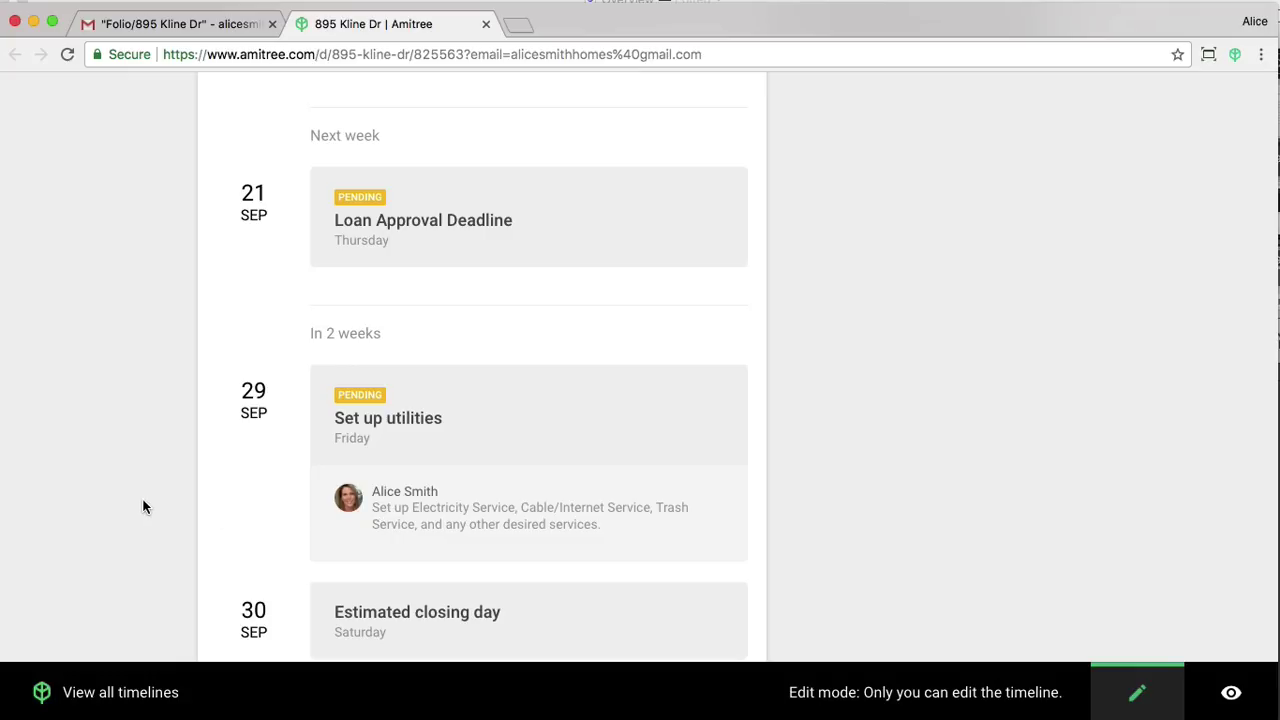
pyautogui.scroll(15, 143, 507)
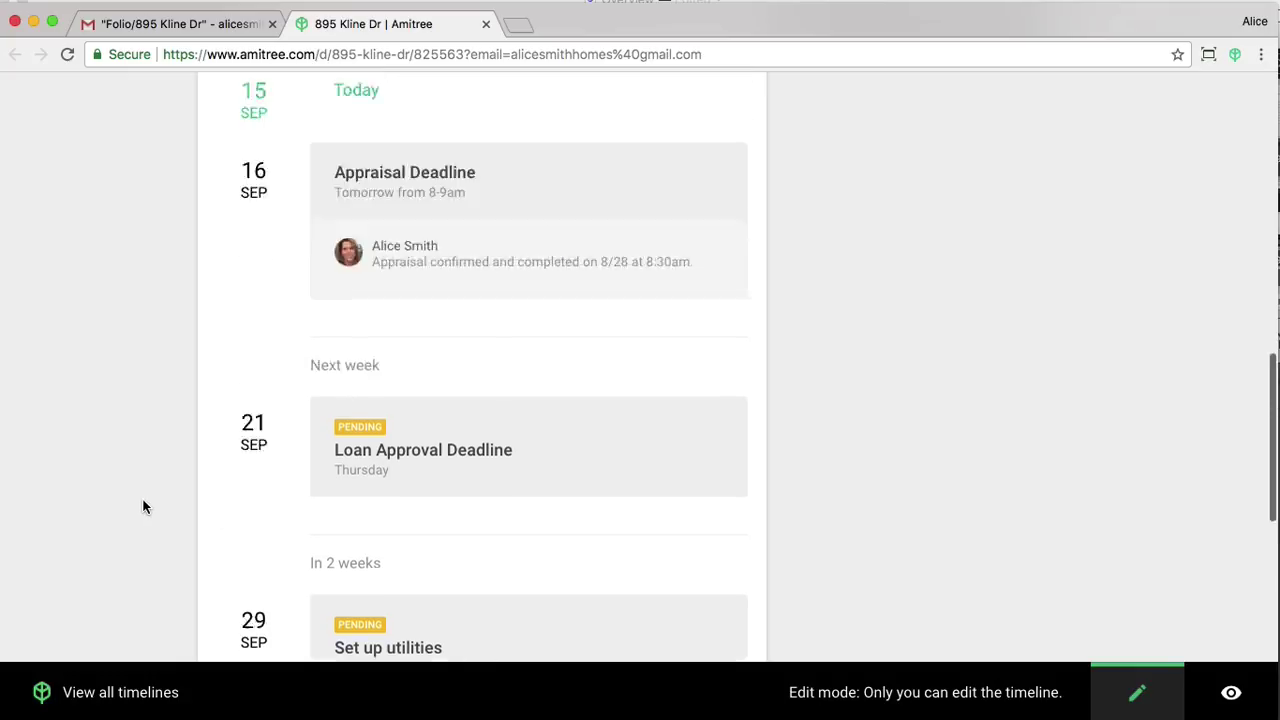
pyautogui.scroll(3, 143, 507)
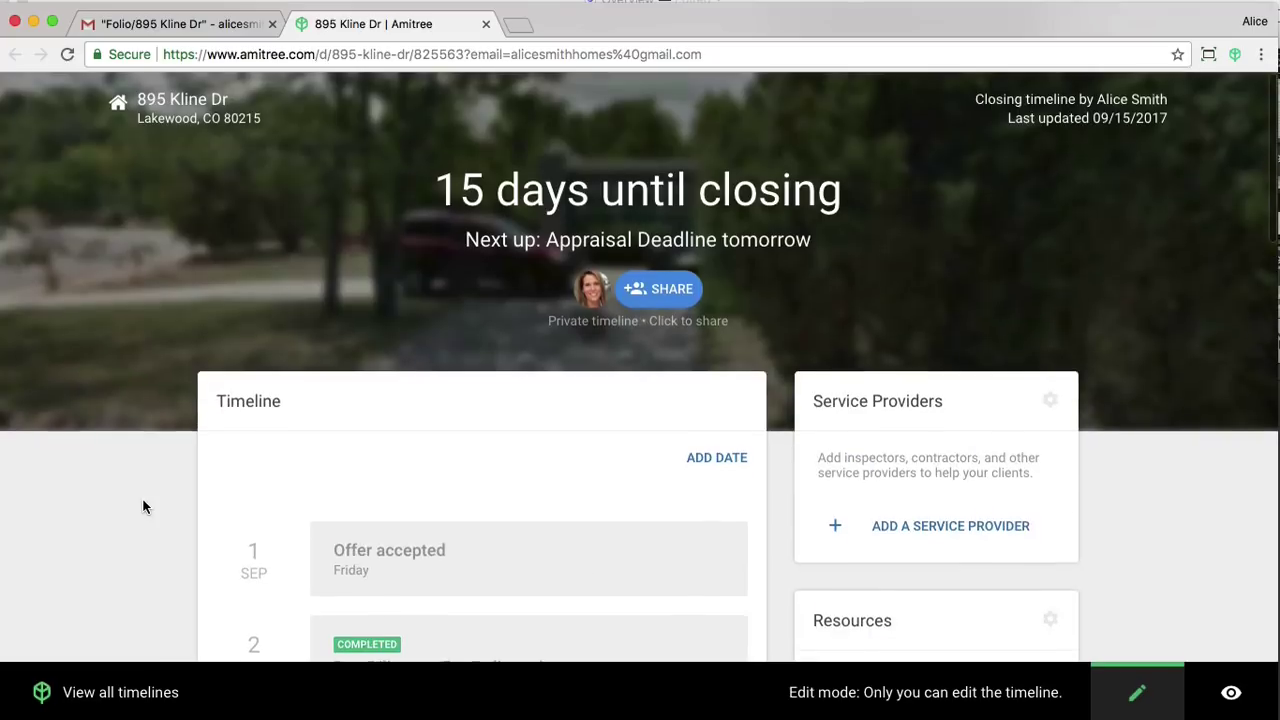
pyautogui.scroll(-5, 143, 507)
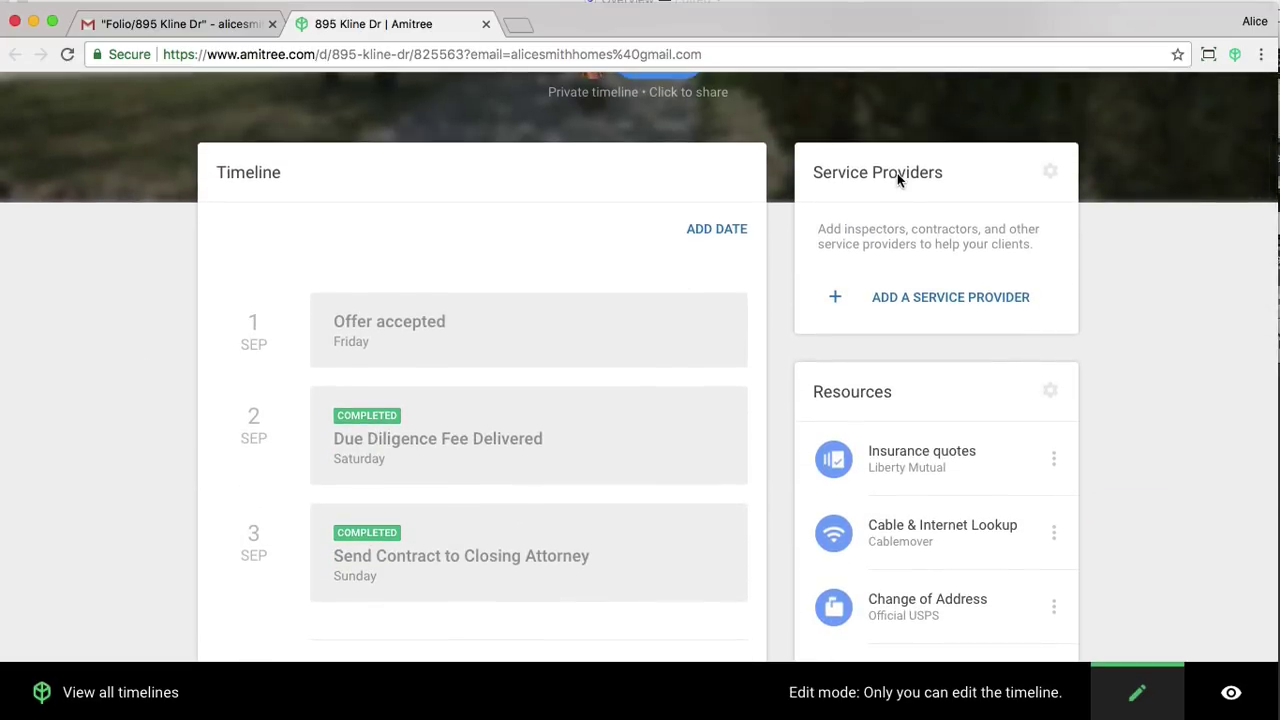
# Start a new inspector service provider, filling the e-mail from the contact suggestion.
pyautogui.click(923, 299)
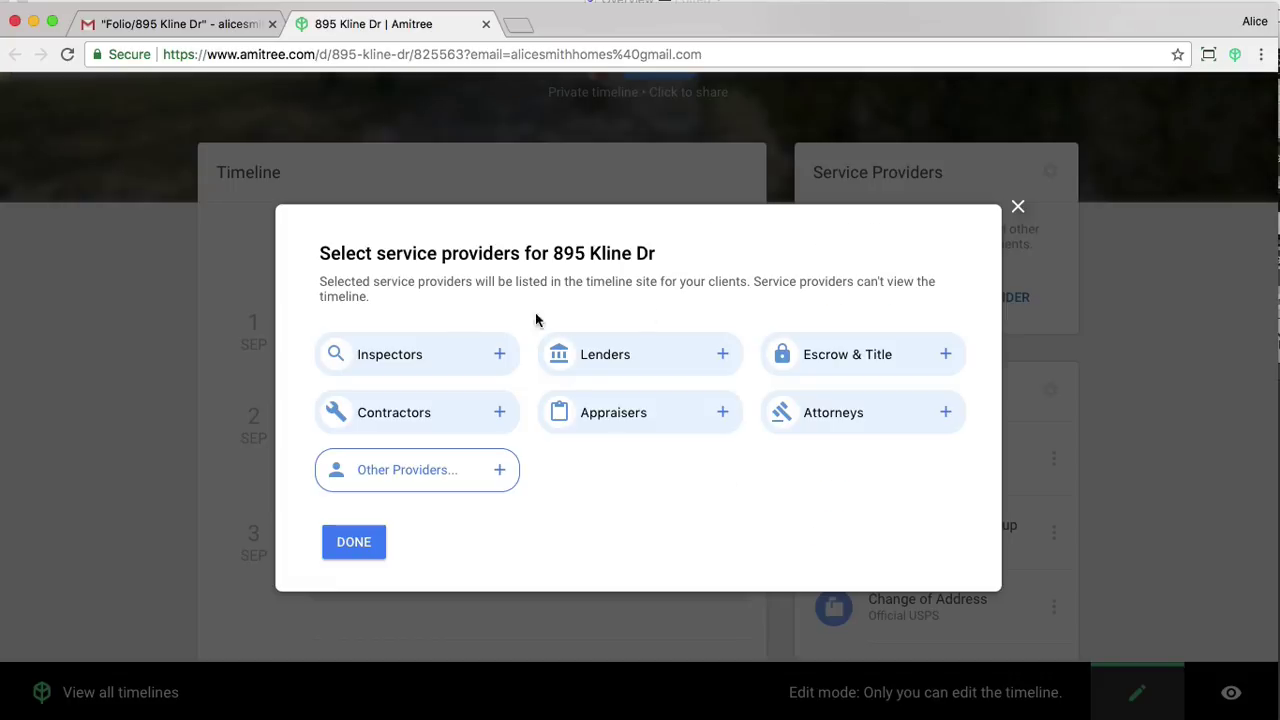
pyautogui.click(431, 357)
pyautogui.click(420, 414)
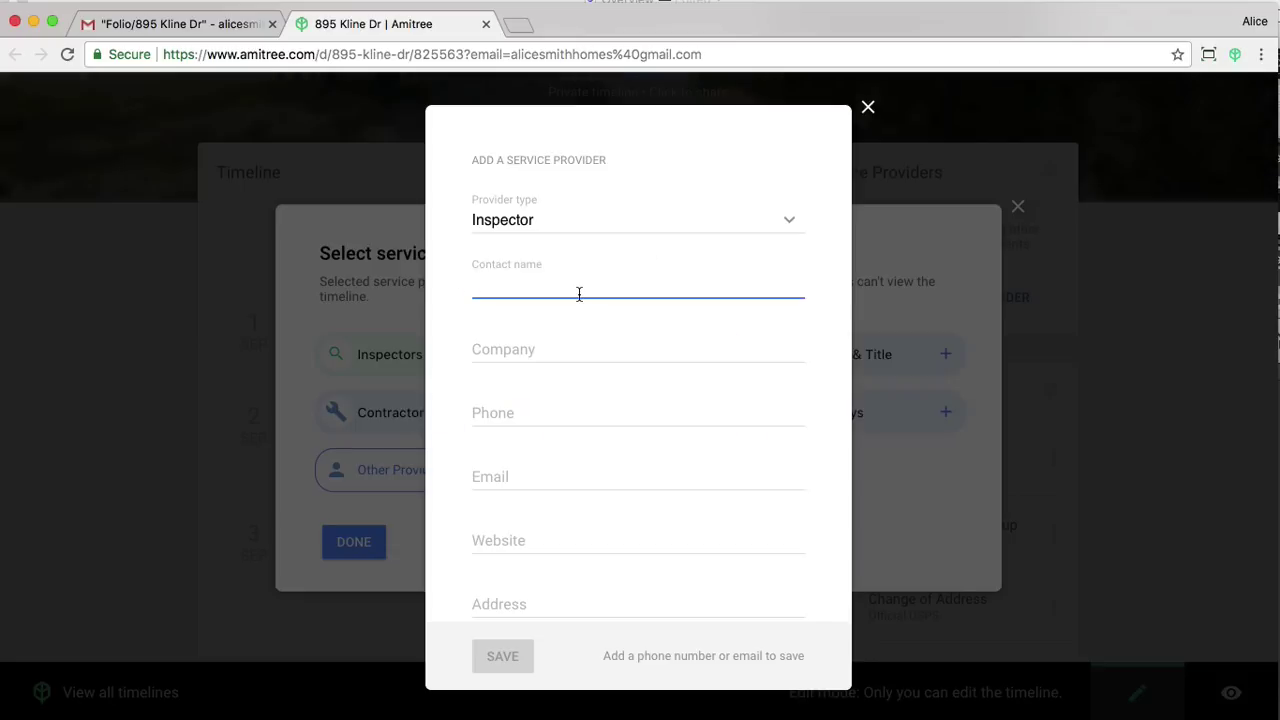
pyautogui.write('Jon')
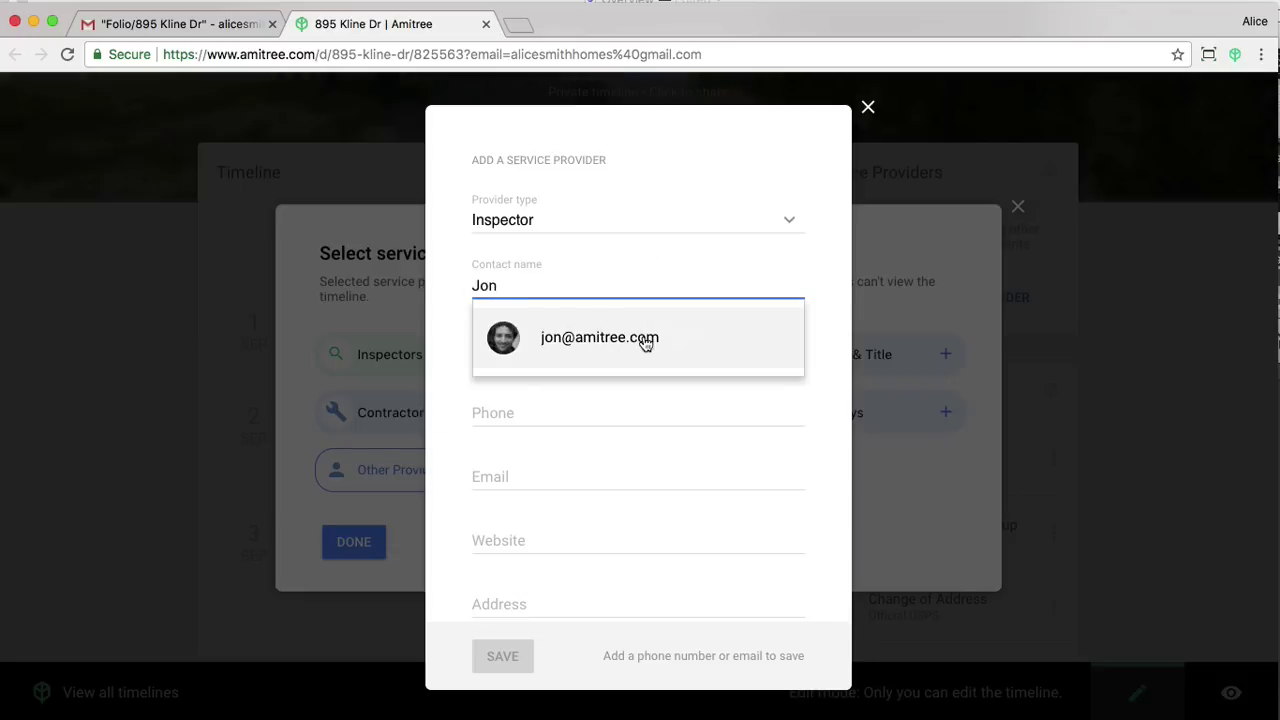
pyautogui.click(646, 340)
pyautogui.click(565, 355)
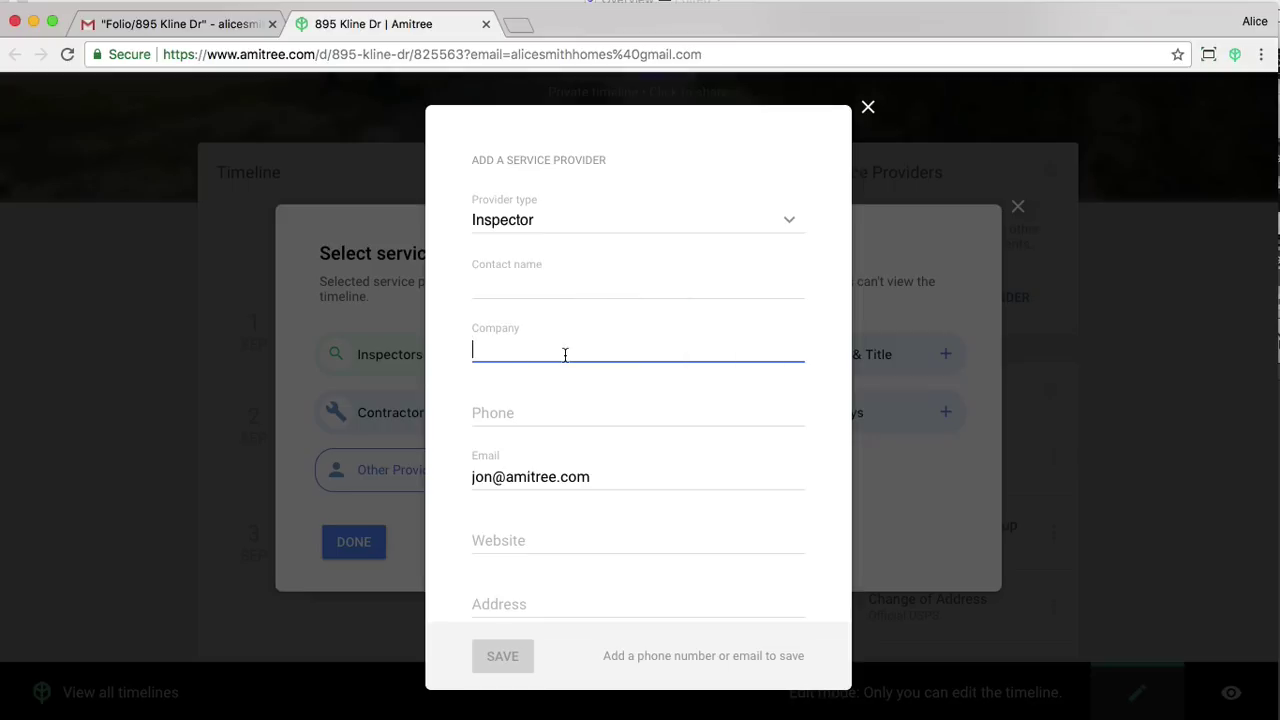
# Enter the inspector's name, company Amitree Inspections and phone number, then save.
pyautogui.click(563, 286)
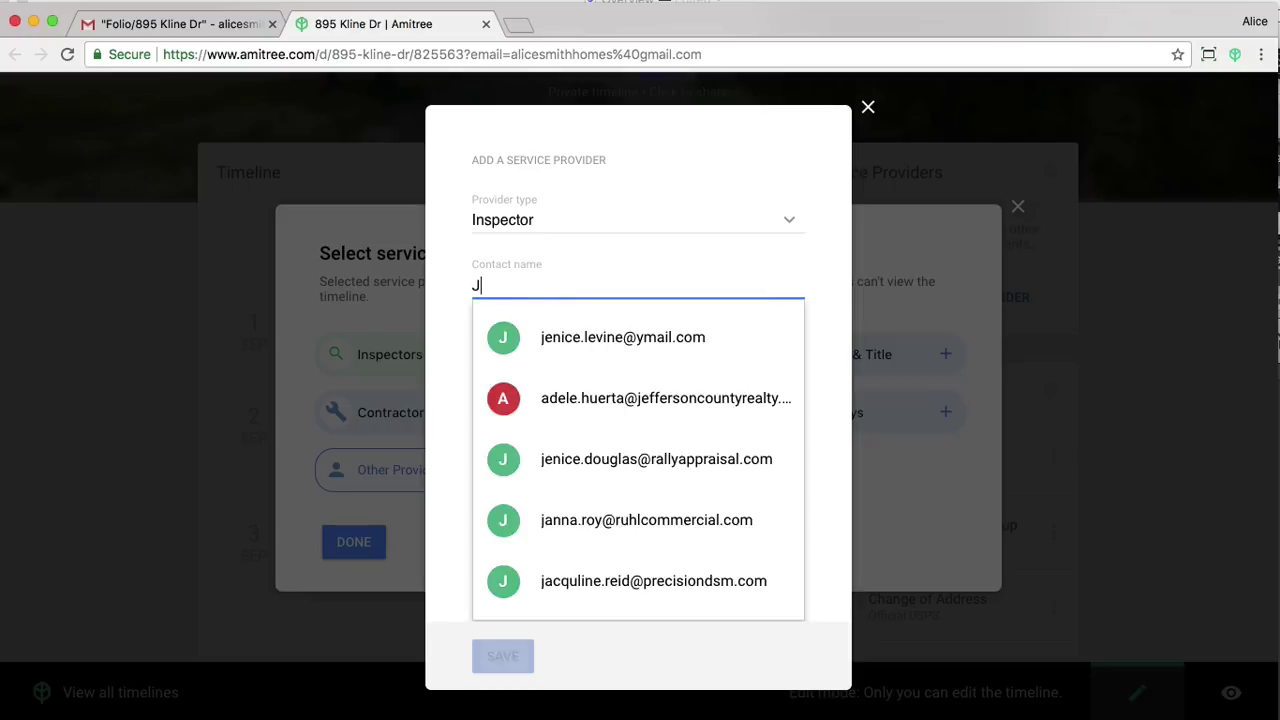
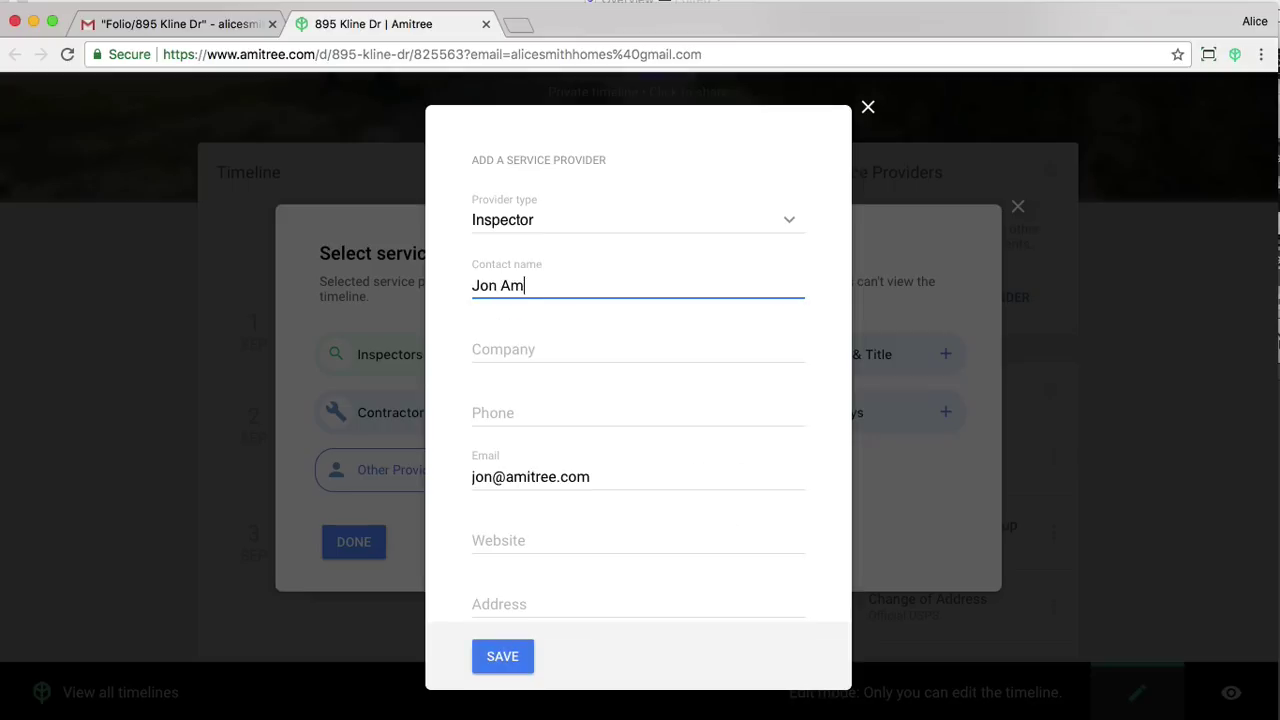
pyautogui.click(549, 354)
pyautogui.write('Amitr')
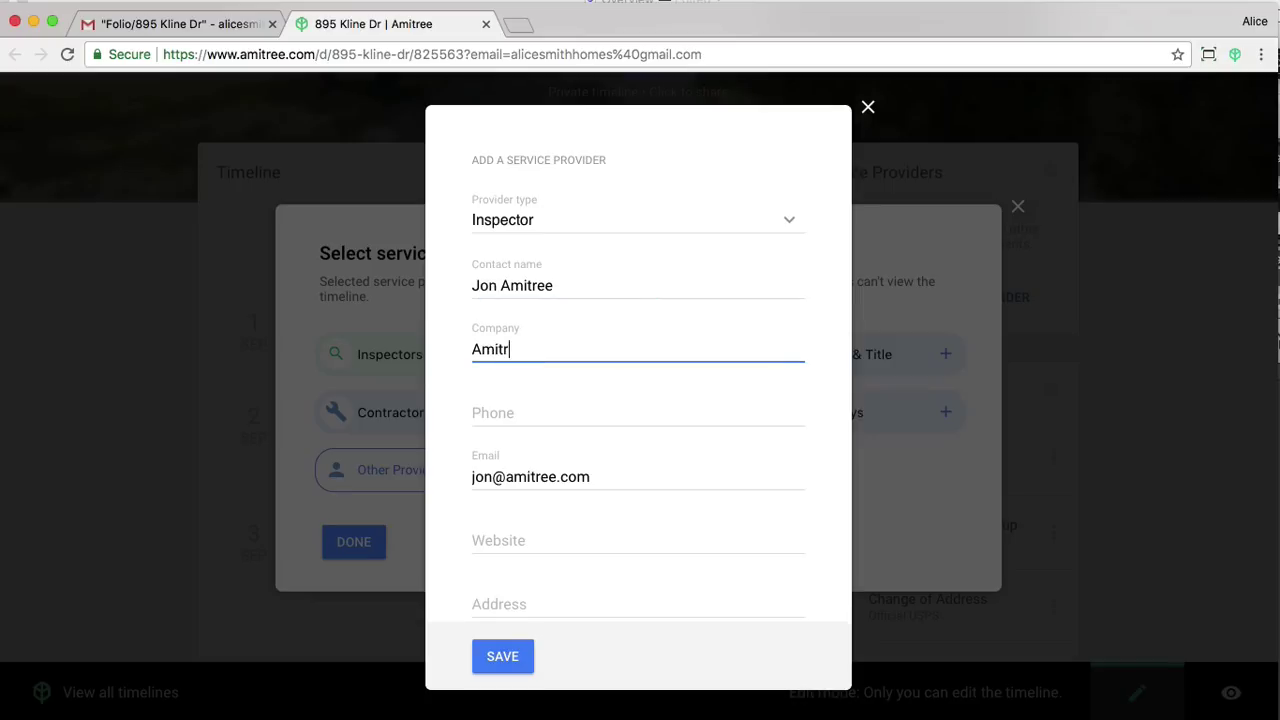
pyautogui.write('ee Inspections')
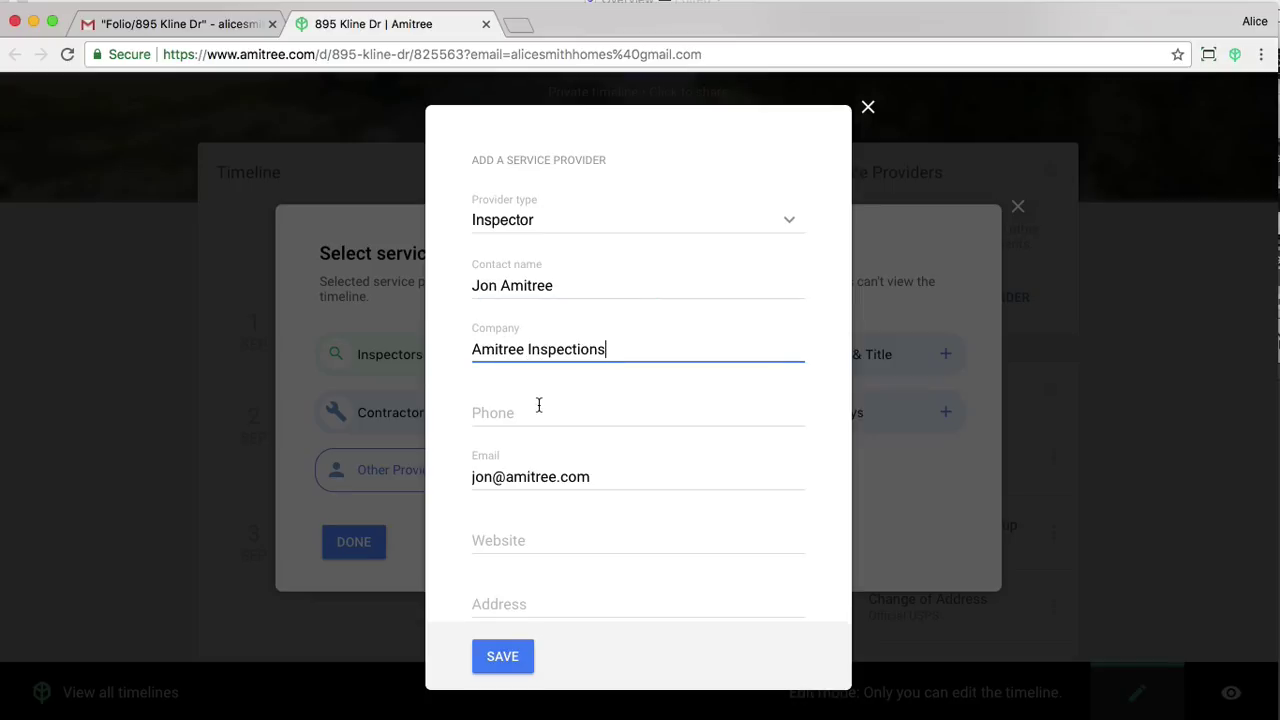
pyautogui.click(524, 415)
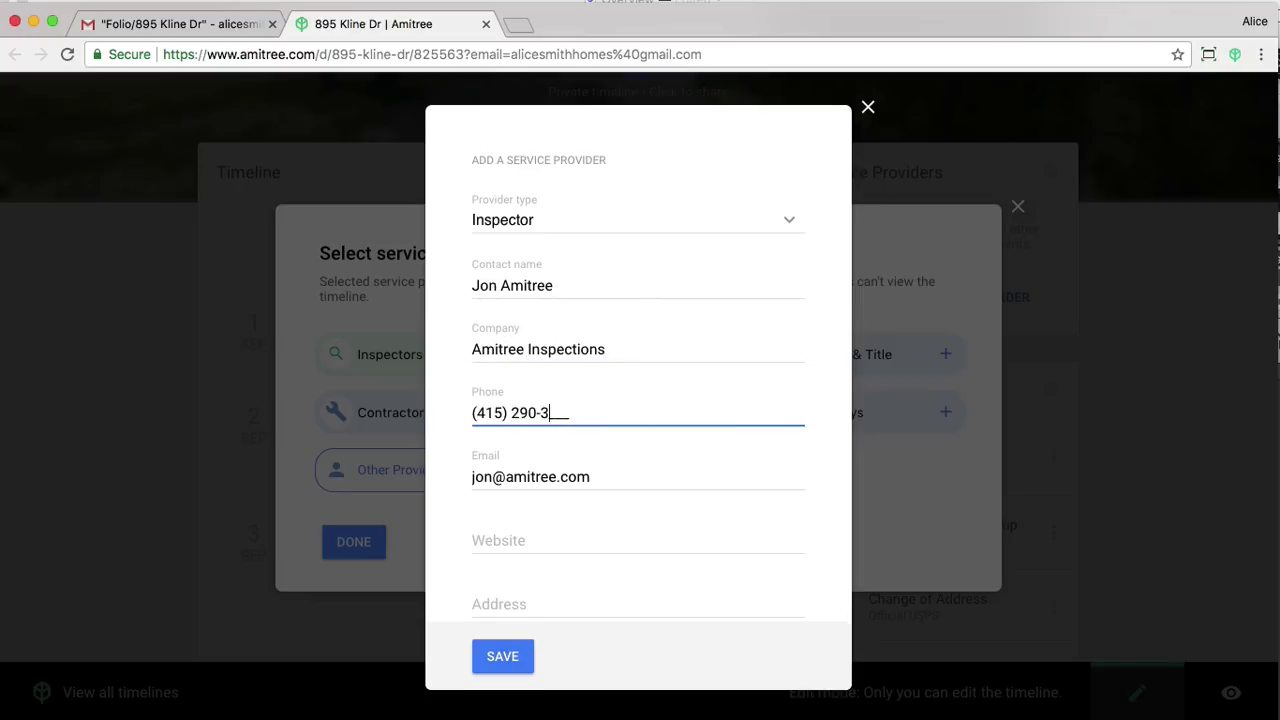
pyautogui.click(500, 658)
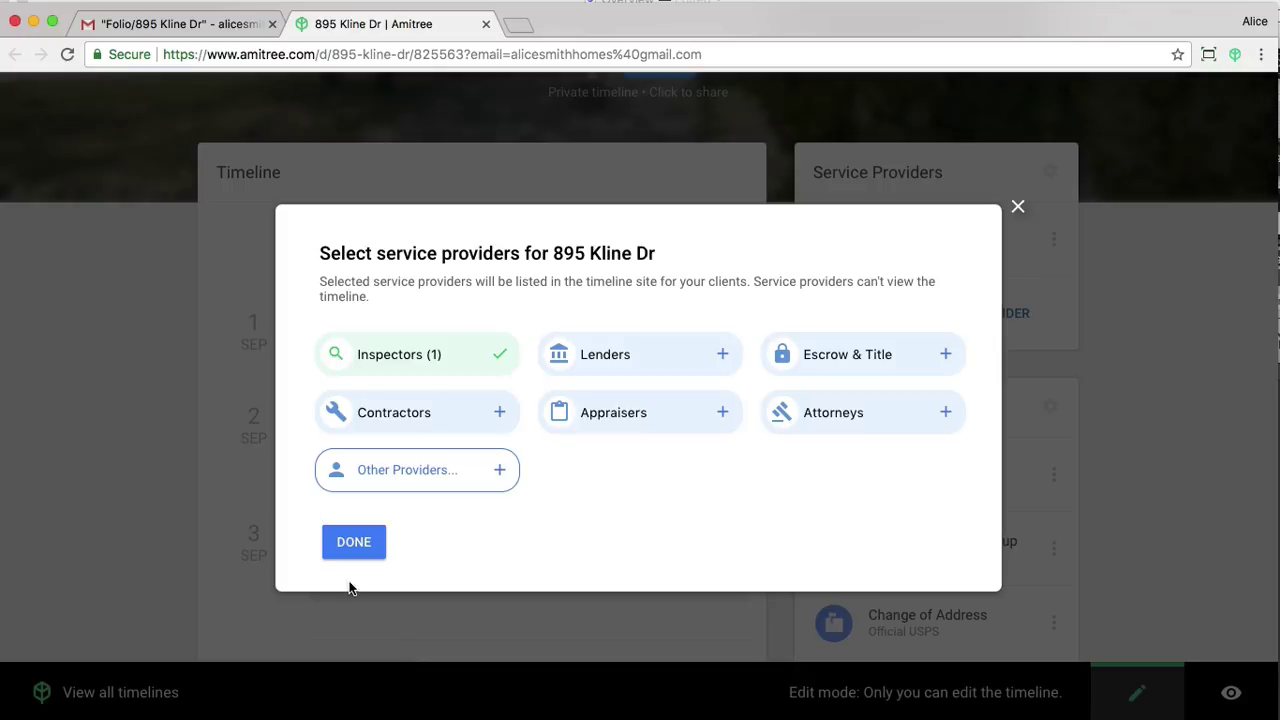
pyautogui.click(353, 541)
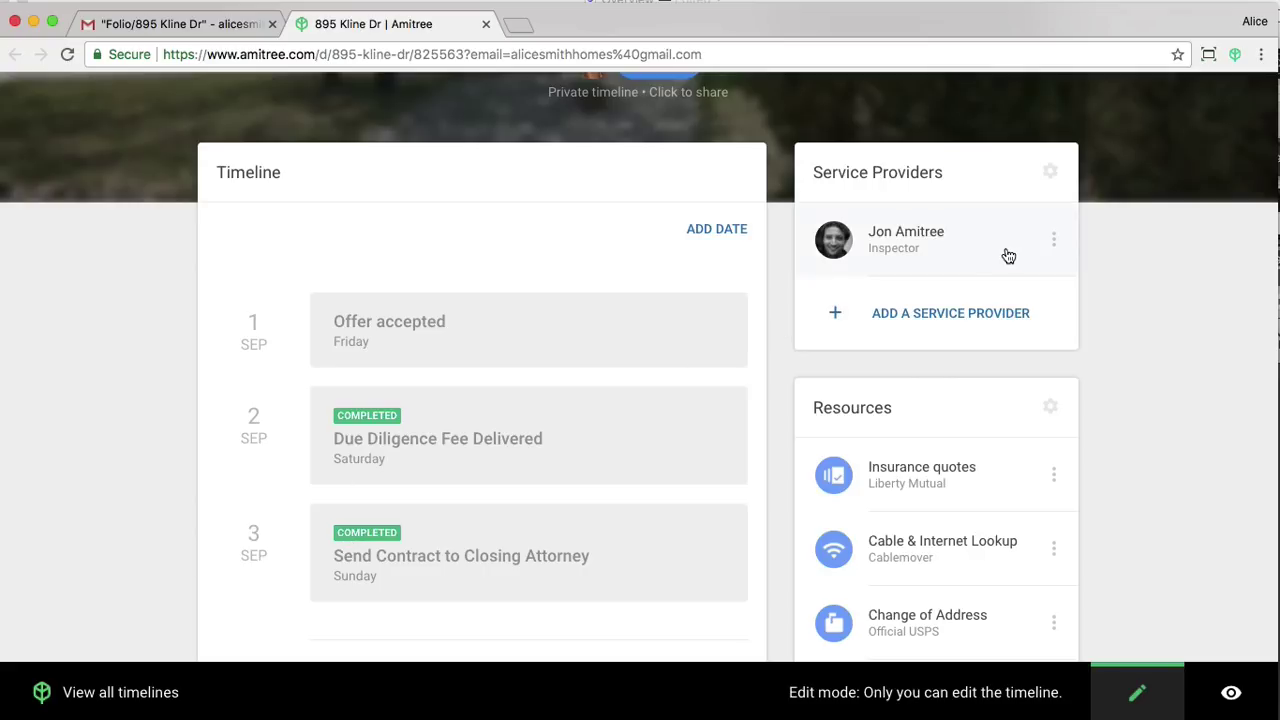
pyautogui.scroll(-4, 1174, 406)
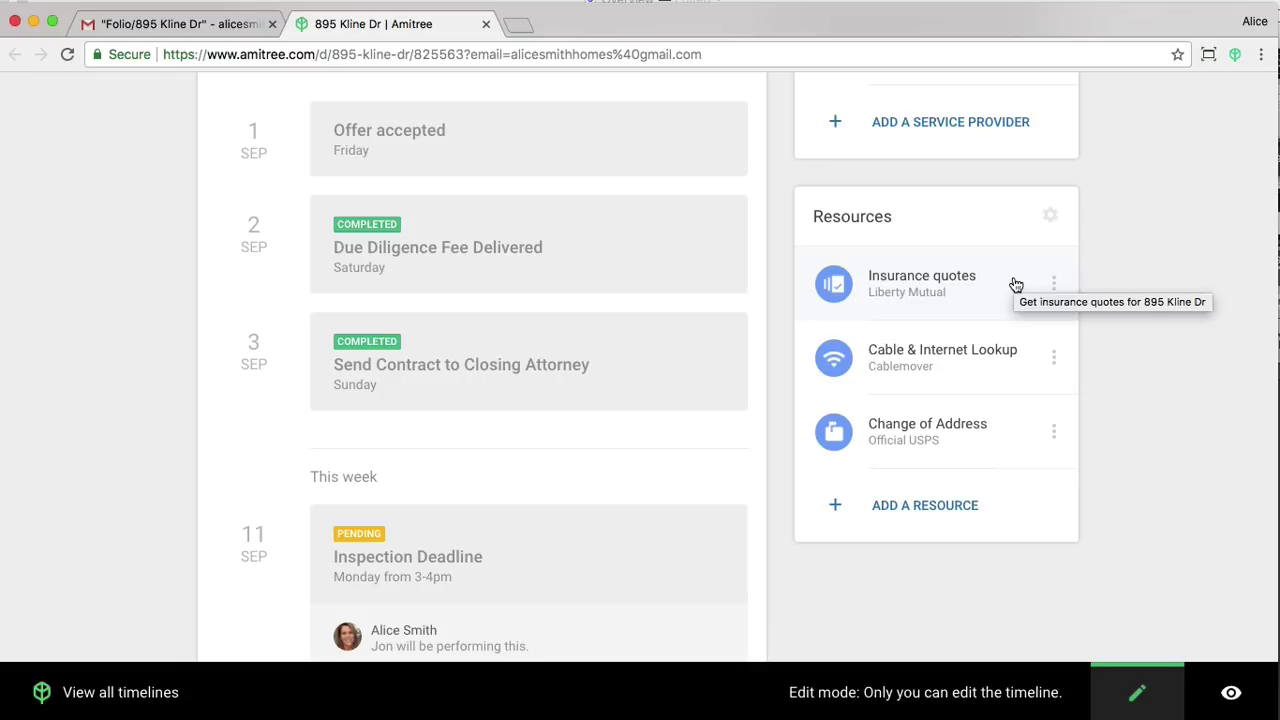
pyautogui.click(924, 506)
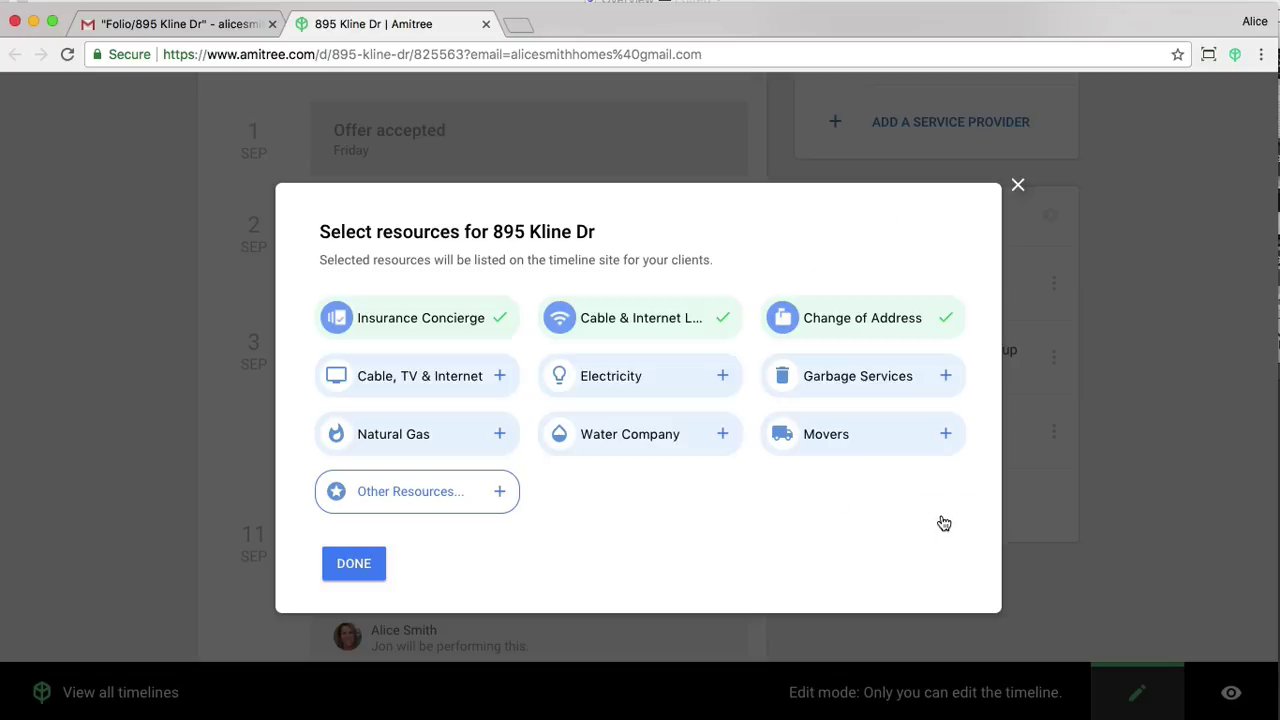
pyautogui.click(659, 380)
pyautogui.click(654, 437)
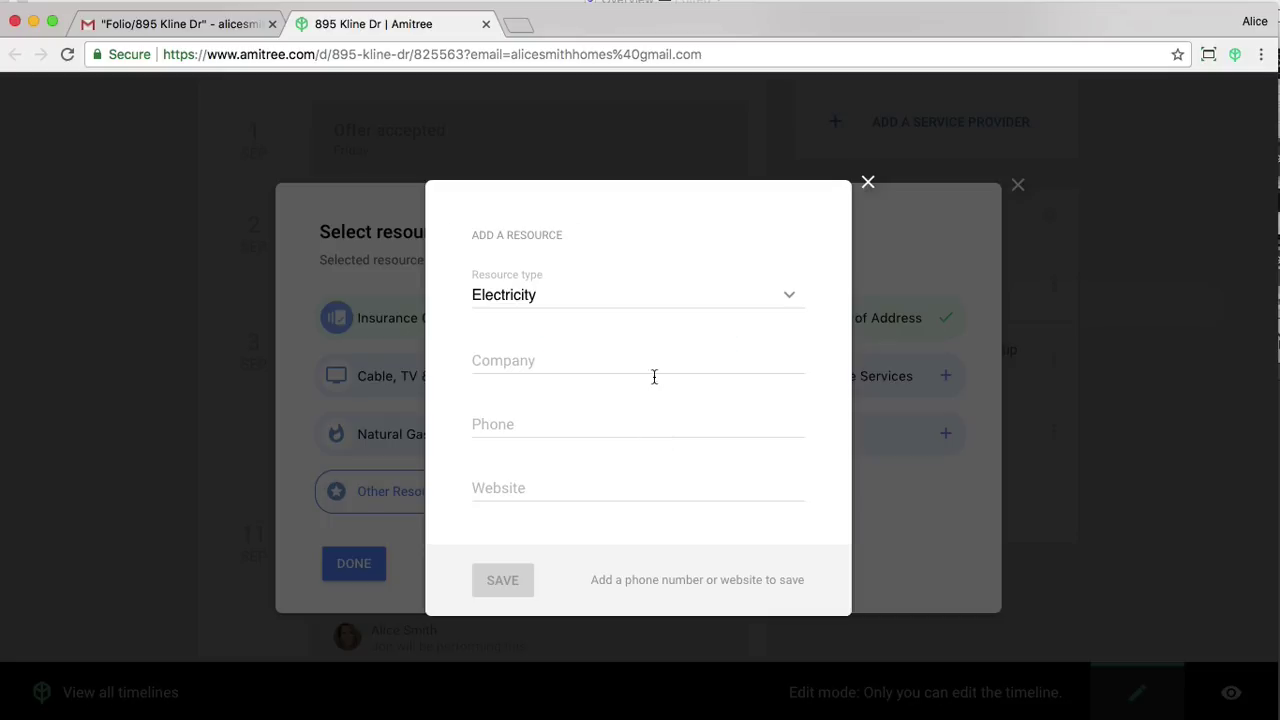
pyautogui.click(548, 372)
pyautogui.write('PG&E')
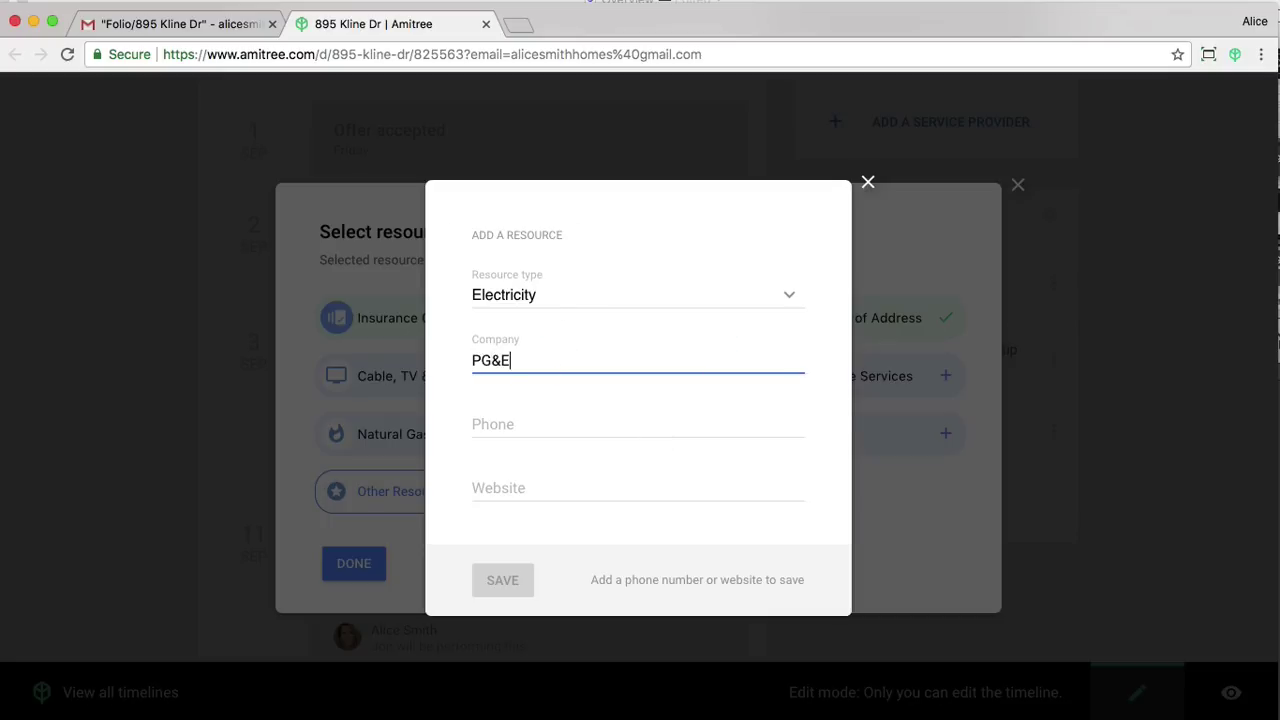
pyautogui.press('Tab')
pyautogui.press('Tab')
pyautogui.write('www.pge.com')
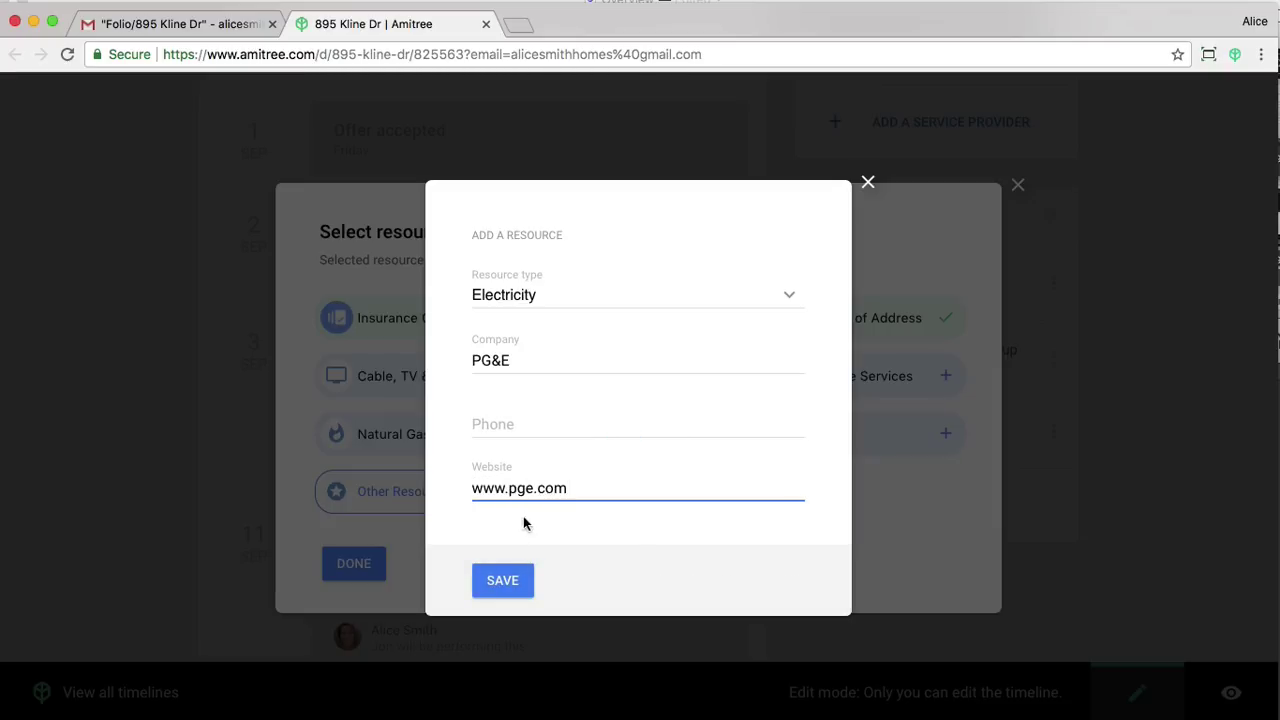
pyautogui.click(505, 580)
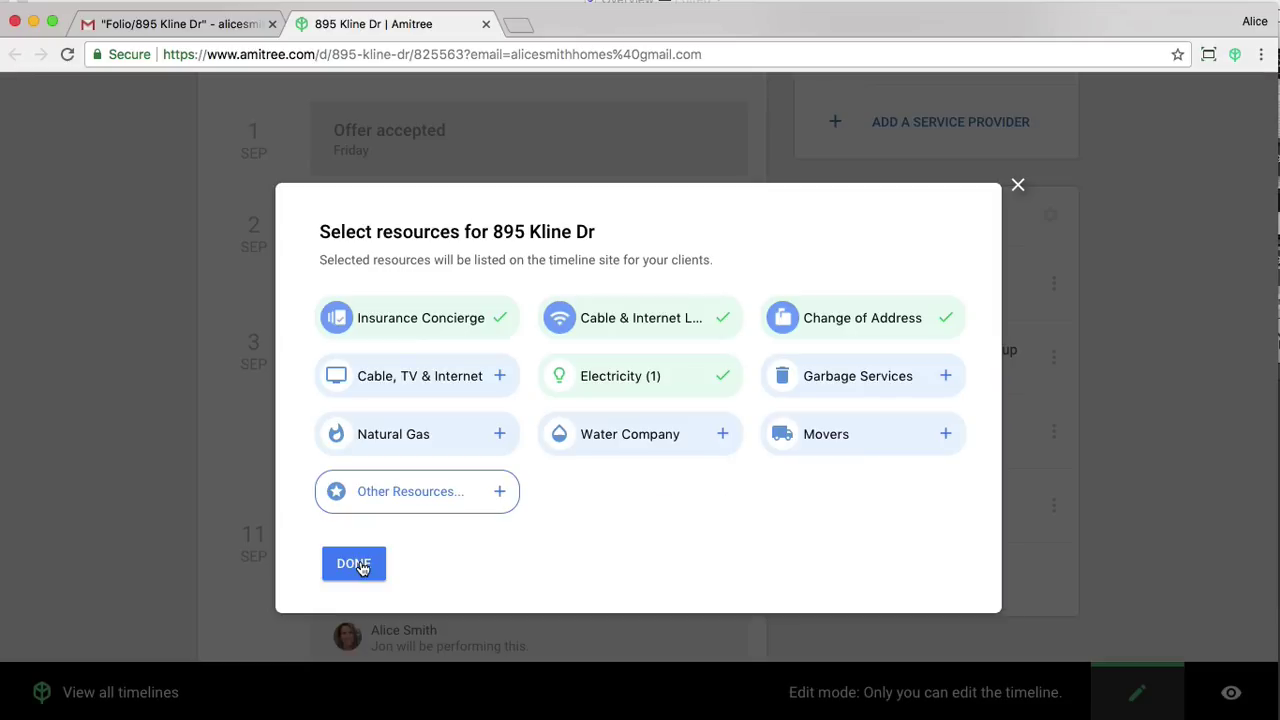
pyautogui.click(361, 566)
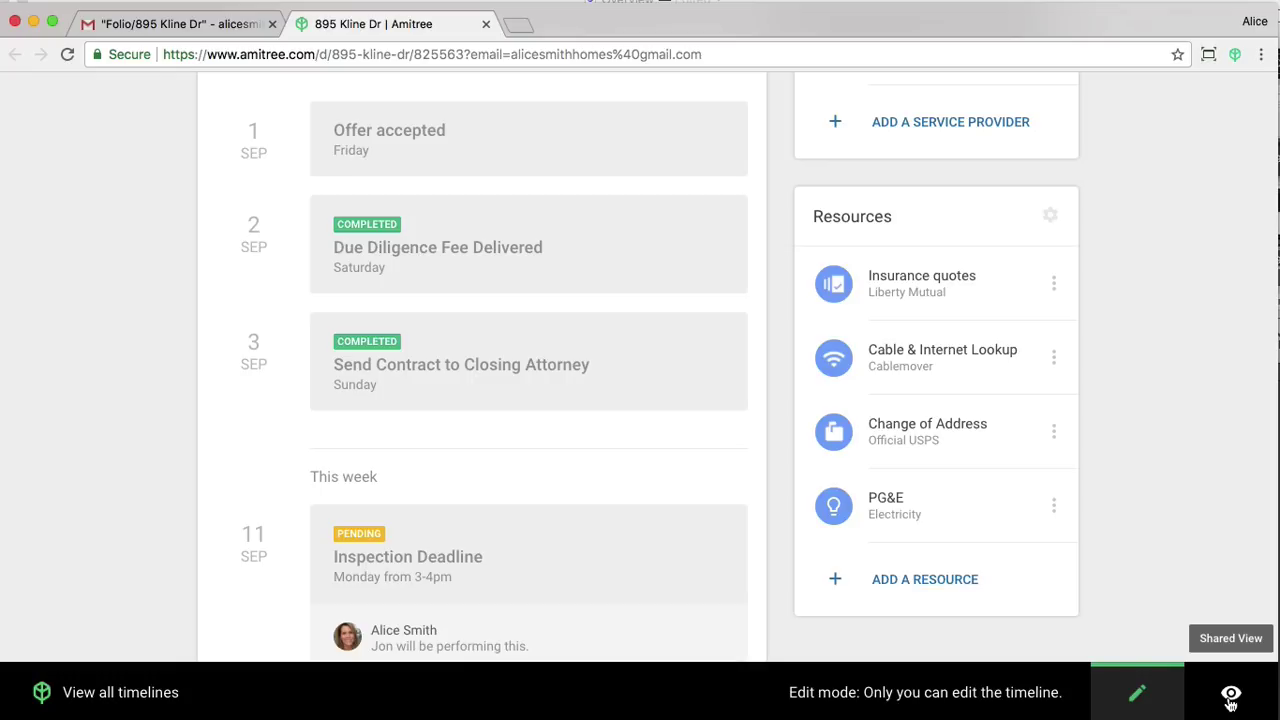
pyautogui.click(1231, 703)
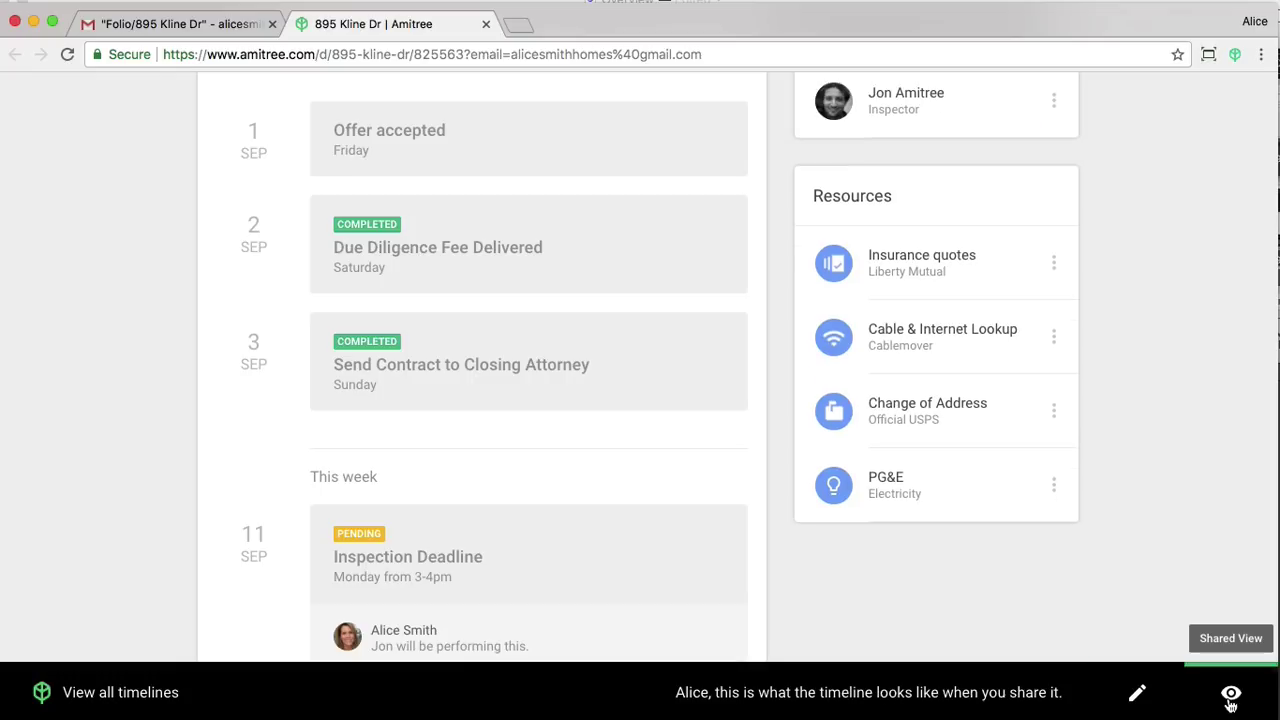
pyautogui.scroll(5, 1188, 515)
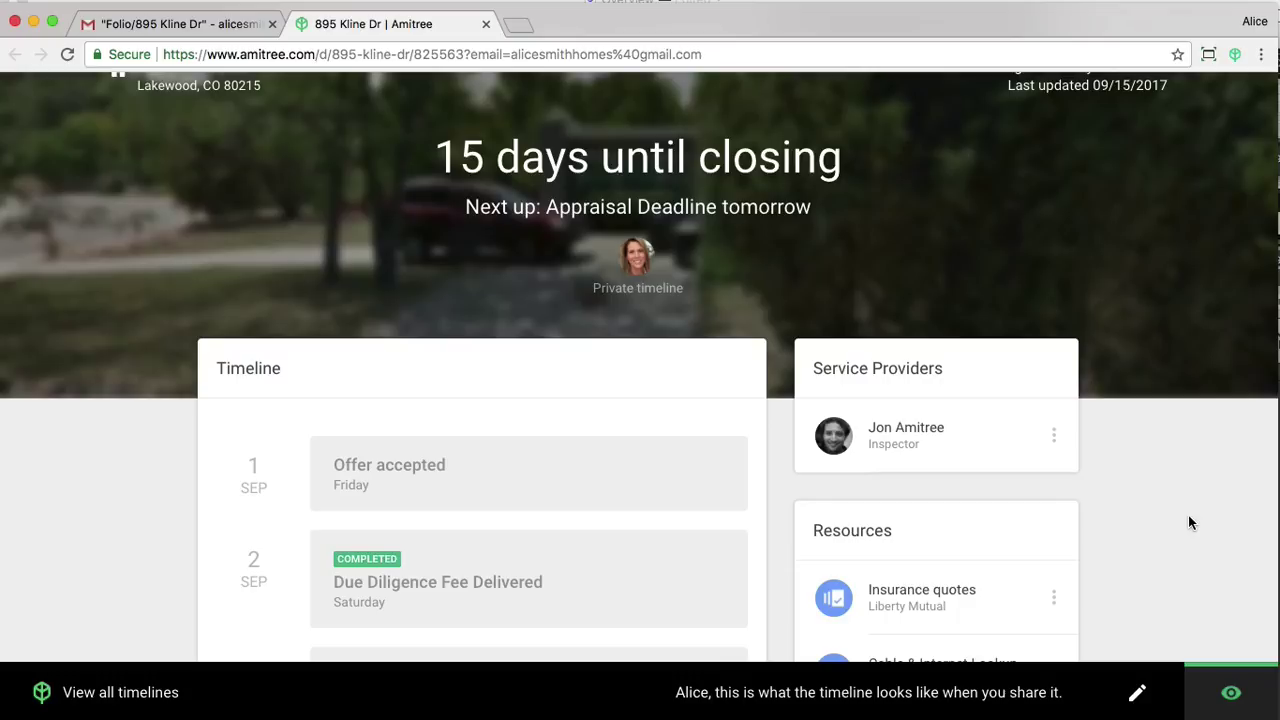
pyautogui.scroll(-3, 1188, 522)
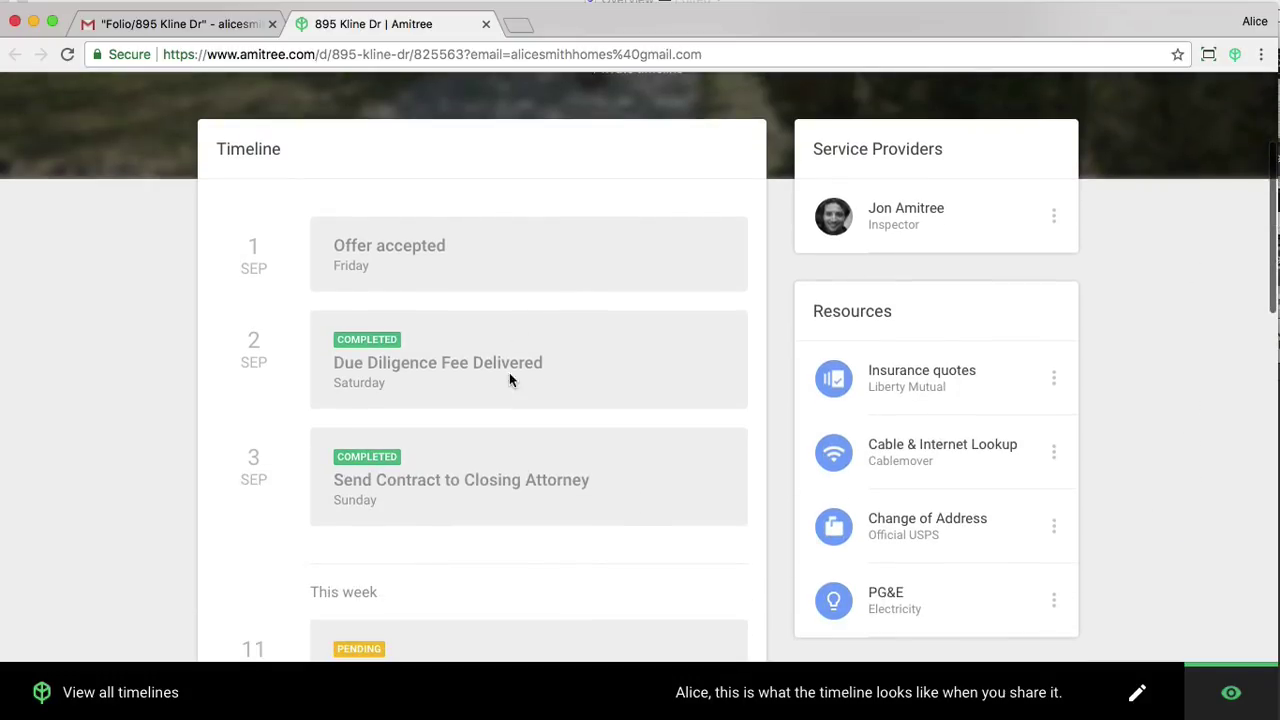
pyautogui.scroll(-3, 491, 478)
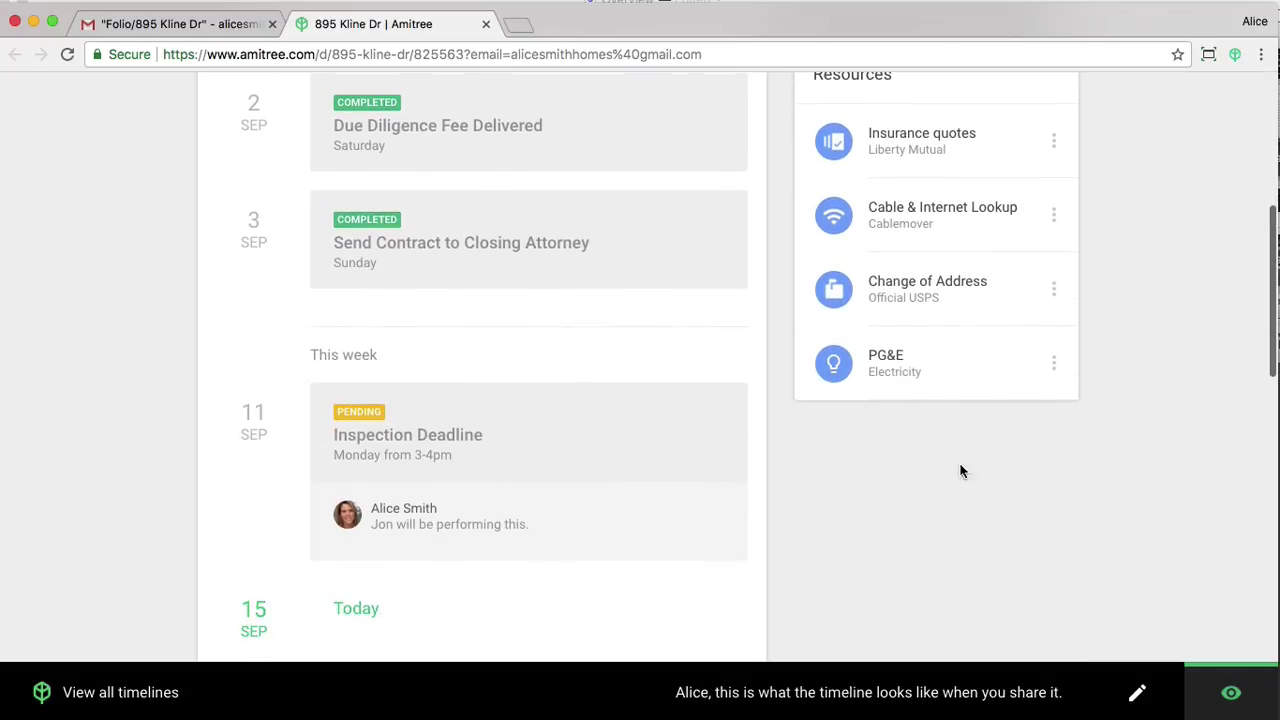
pyautogui.scroll(3, 1000, 465)
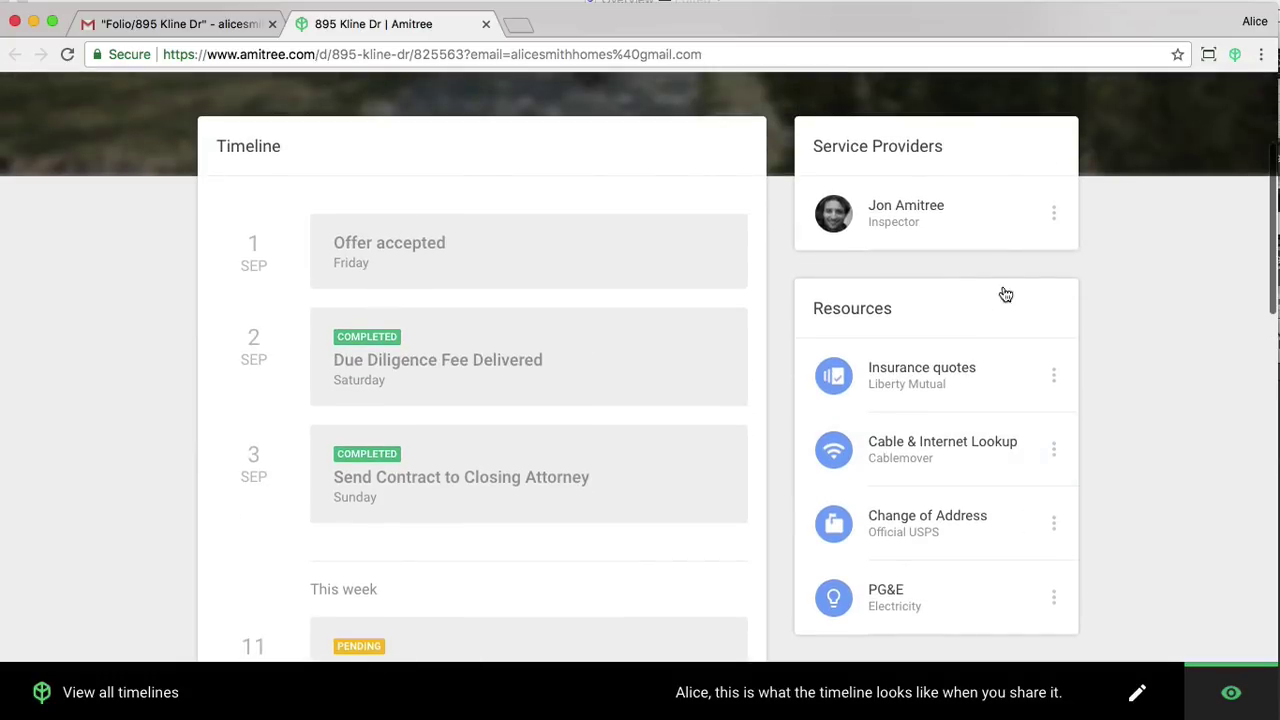
pyautogui.click(968, 240)
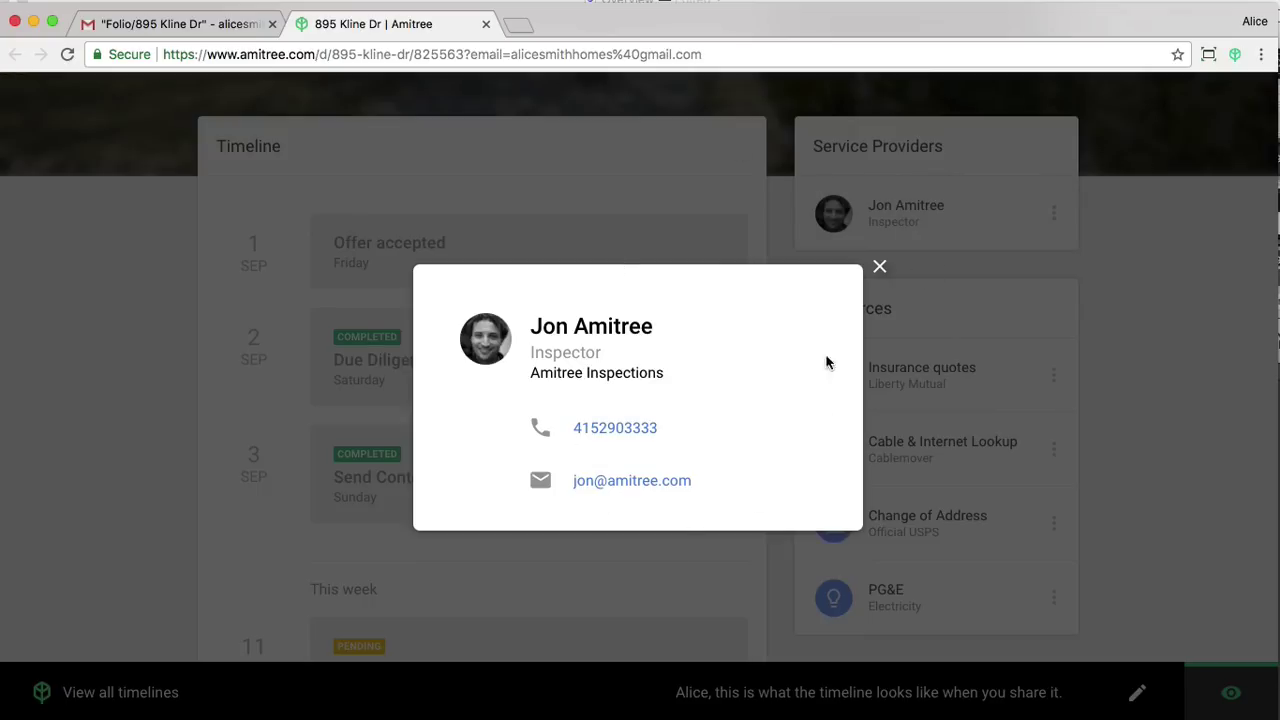
pyautogui.click(880, 266)
pyautogui.scroll(2, 780, 350)
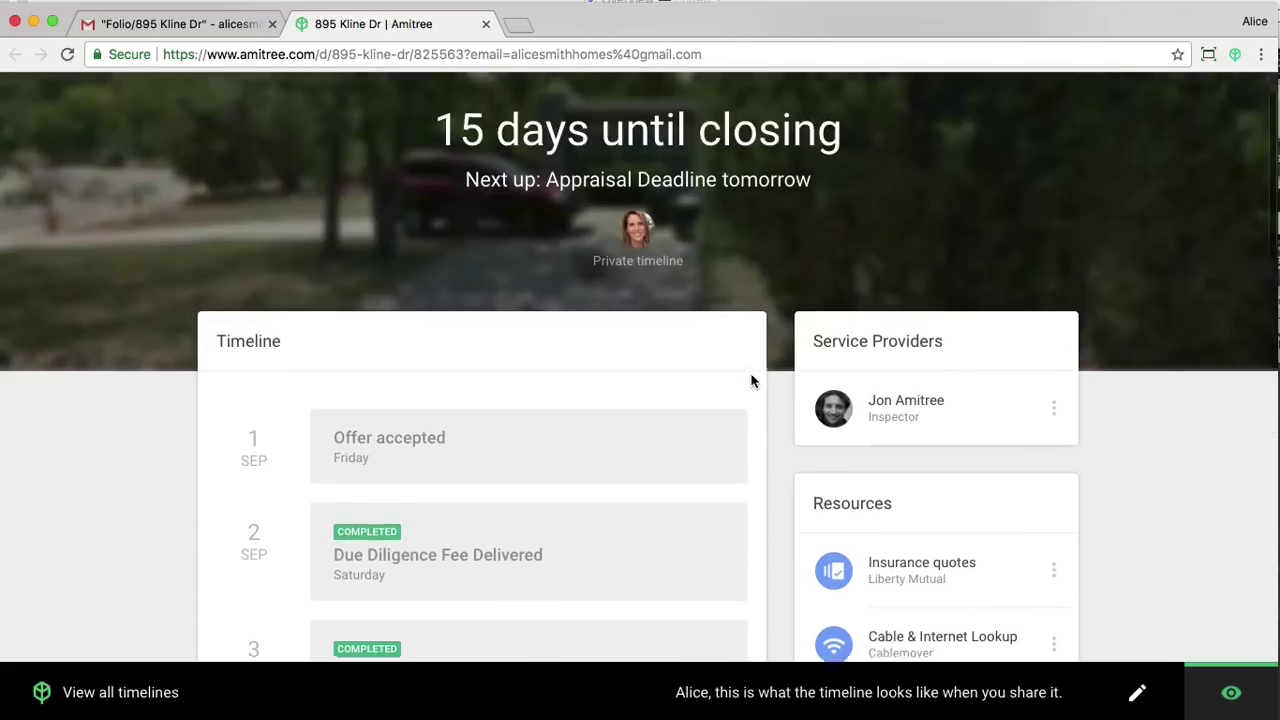
pyautogui.scroll(1, 752, 380)
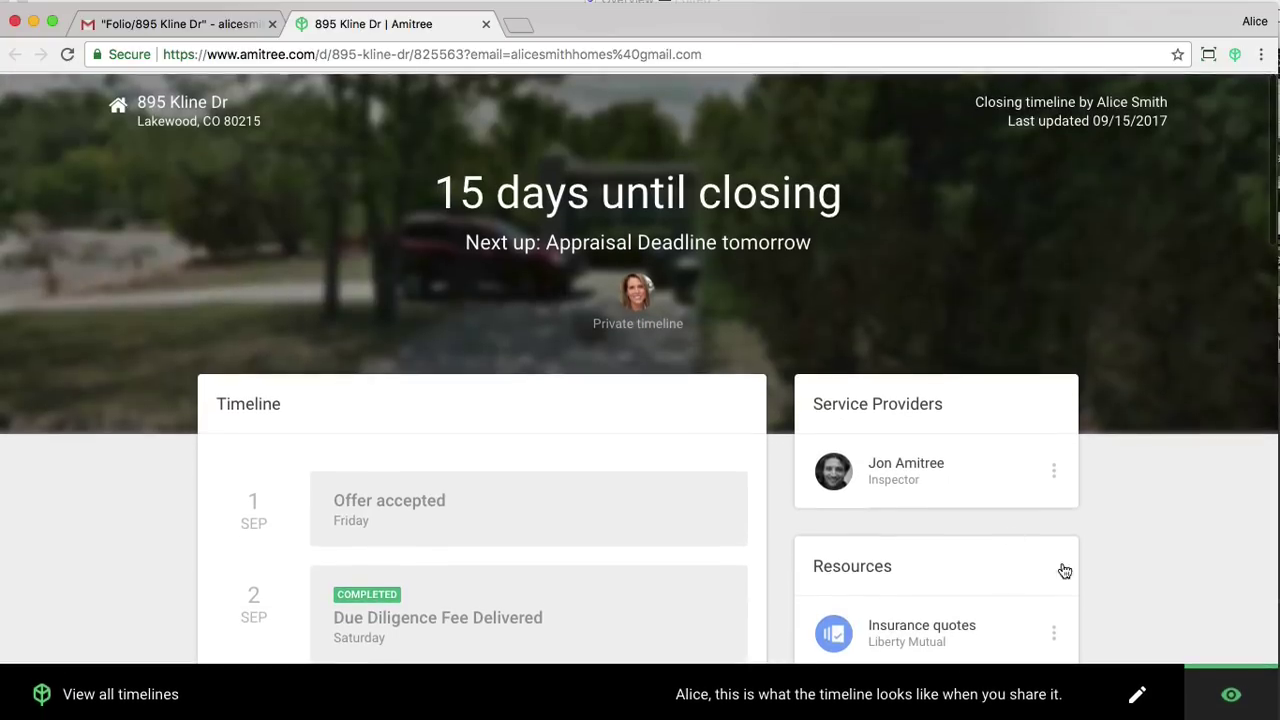
pyautogui.click(1140, 700)
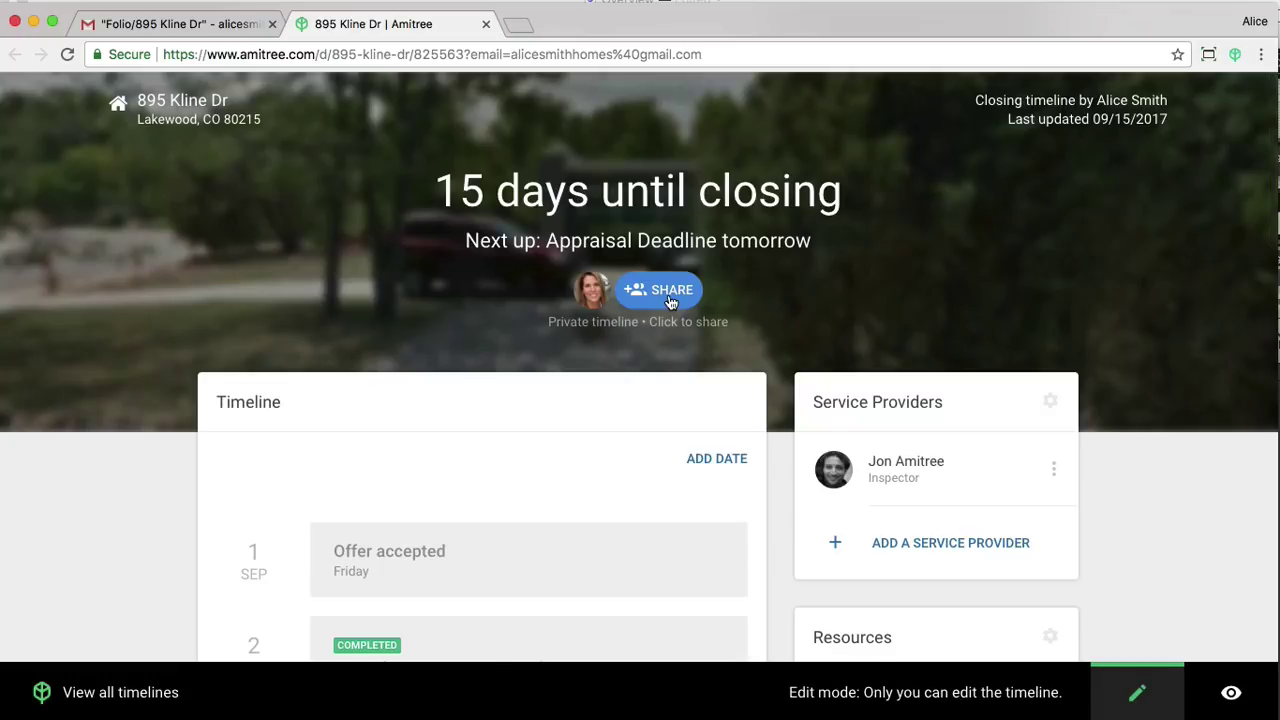
# Share the timeline with both client recipients, changing the note's greeting to 'Hi there,' before sending.
pyautogui.click(668, 291)
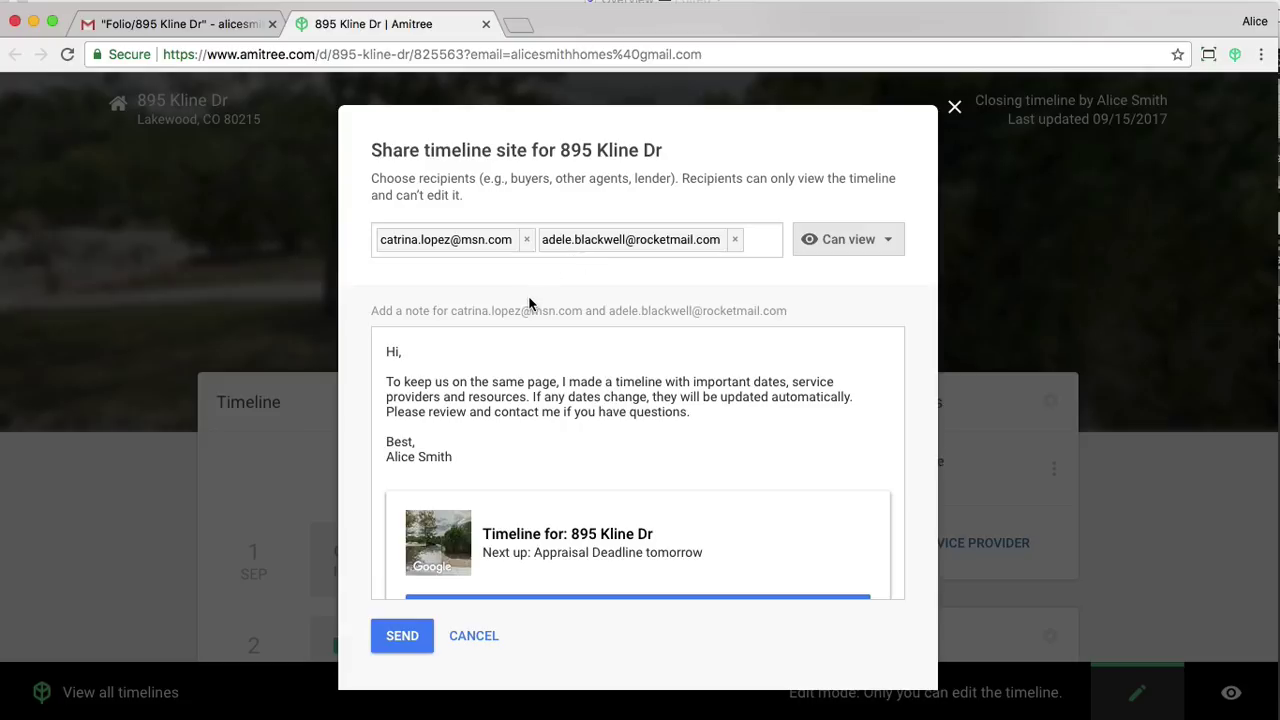
pyautogui.click(426, 351)
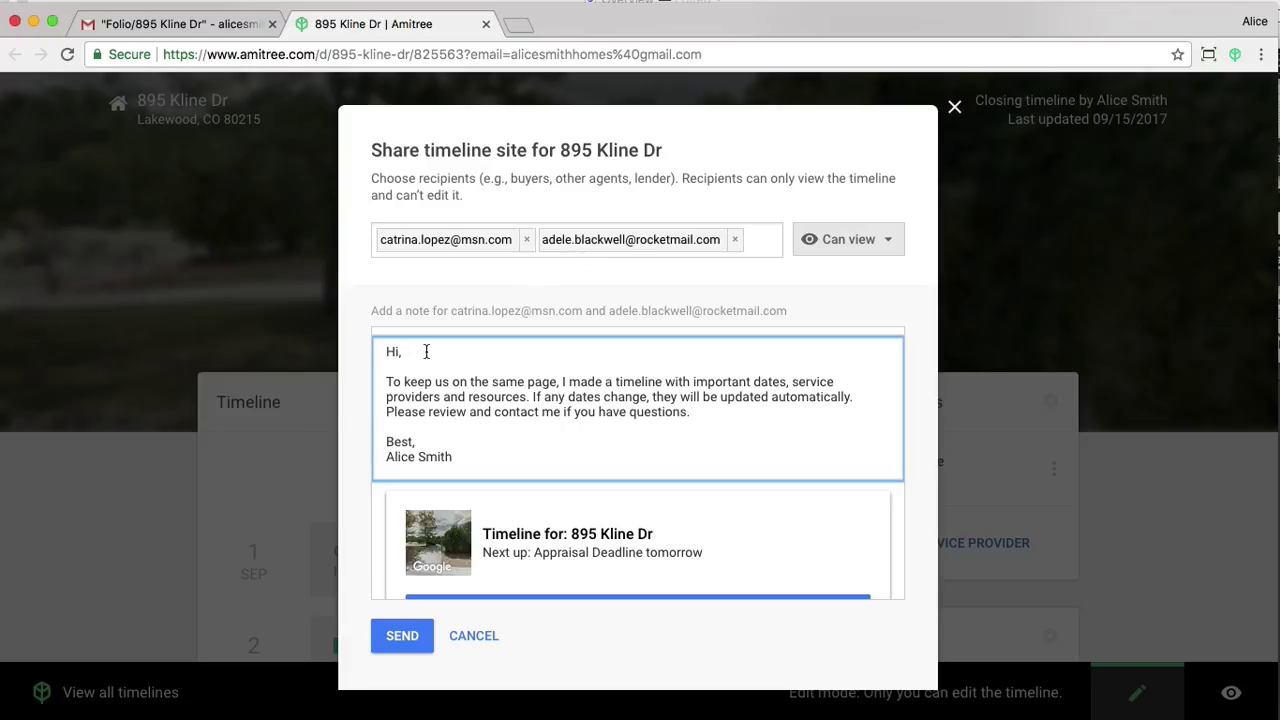
pyautogui.press('BackSpace')
pyautogui.write('there,')
pyautogui.click(399, 643)
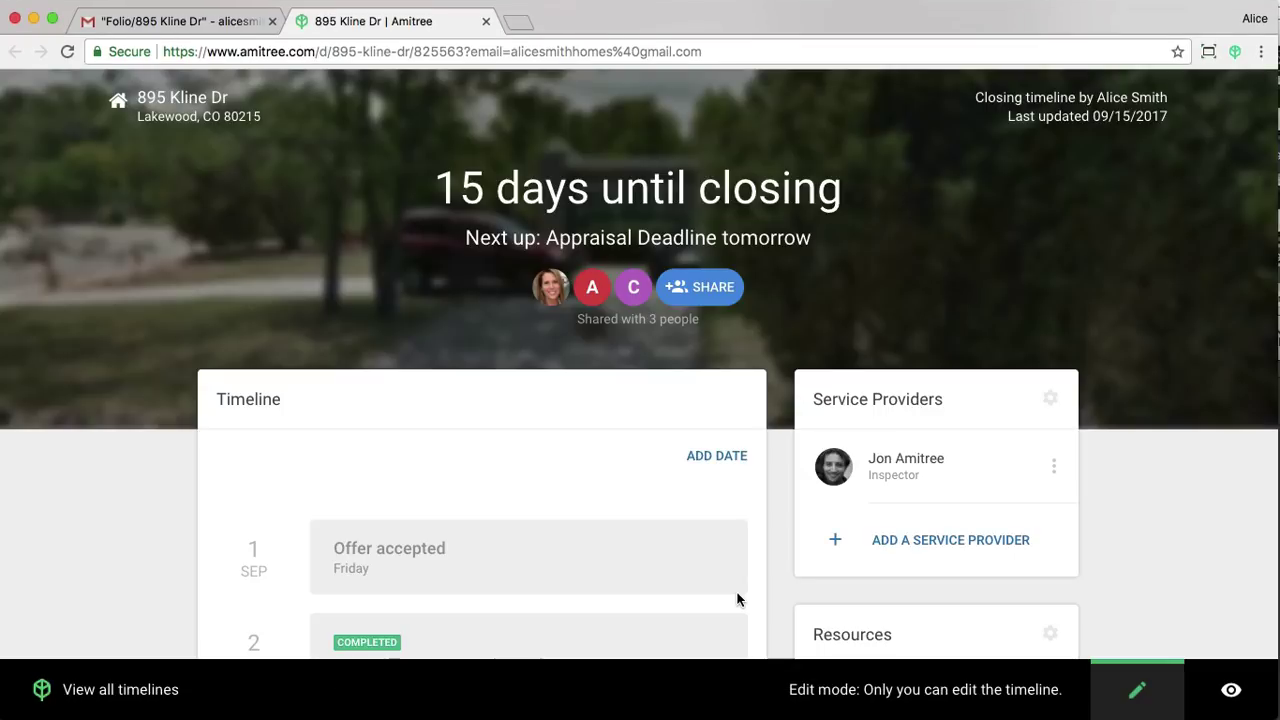